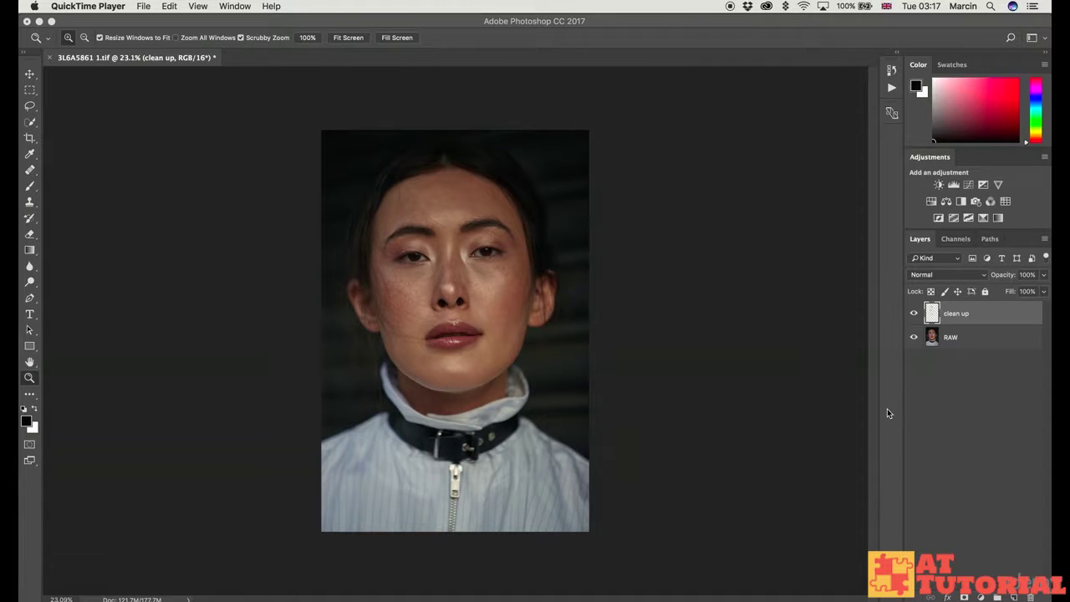
Add a Hue/Saturation adjustment layer above the clean up layer with Saturation -100 and the Color blend mode
{"action": "left_click", "coordinate": [982, 596]}
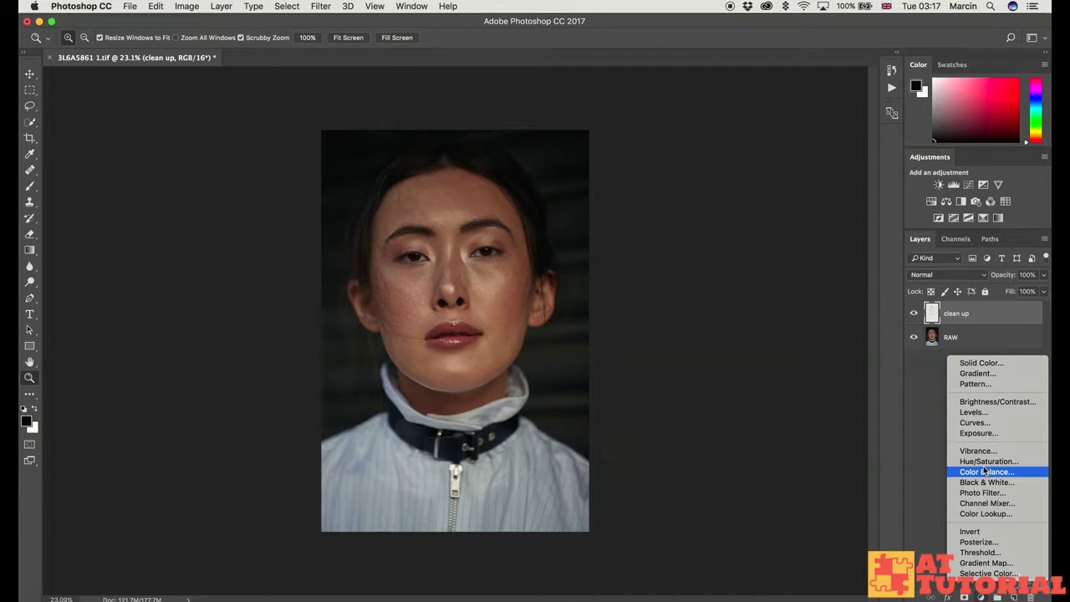
{"action": "key", "text": "Escape"}
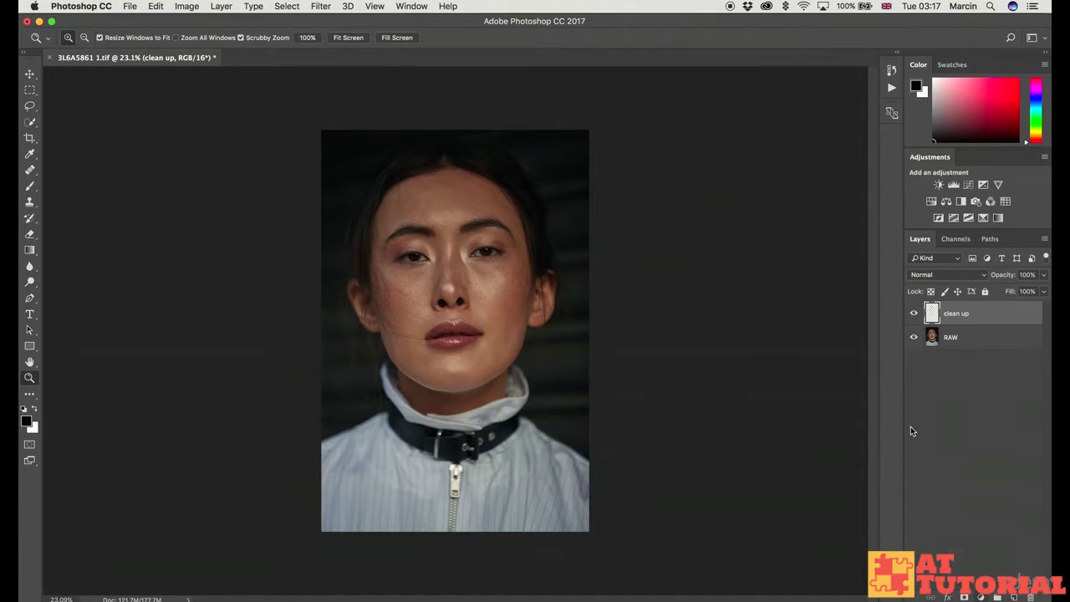
{"action": "left_click_drag", "start_coordinate": [748, 400], "coordinate": [676, 400]}
{"action": "left_click", "coordinate": [924, 276]}
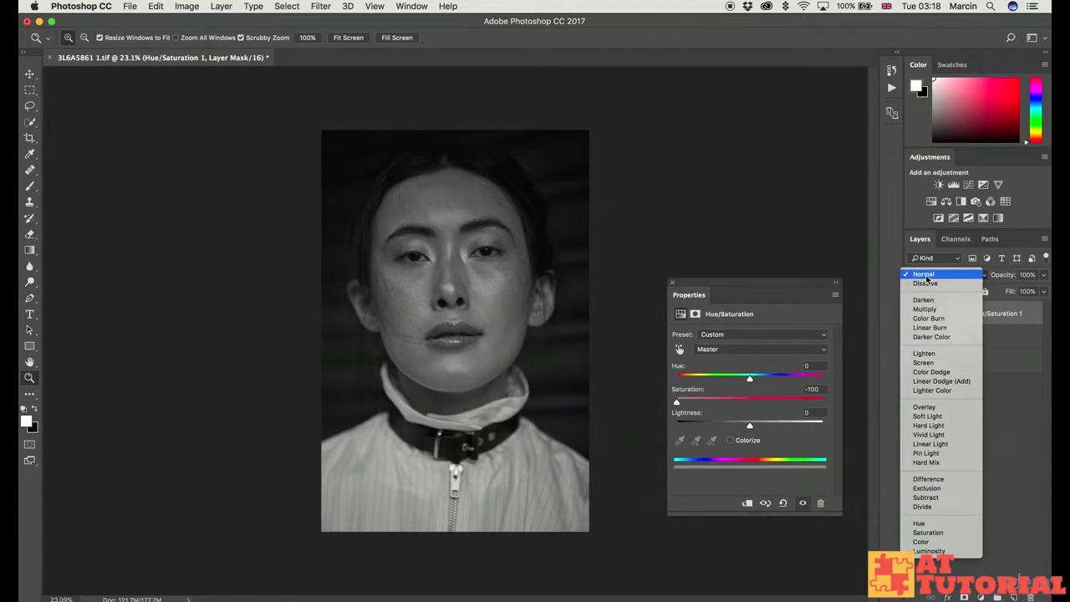
{"action": "left_click", "coordinate": [922, 542]}
Add a Curves adjustment layer above Hue/Saturation 1 and shape an S-curve with deeper shadows to increase contrast
{"action": "left_click", "coordinate": [981, 597]}
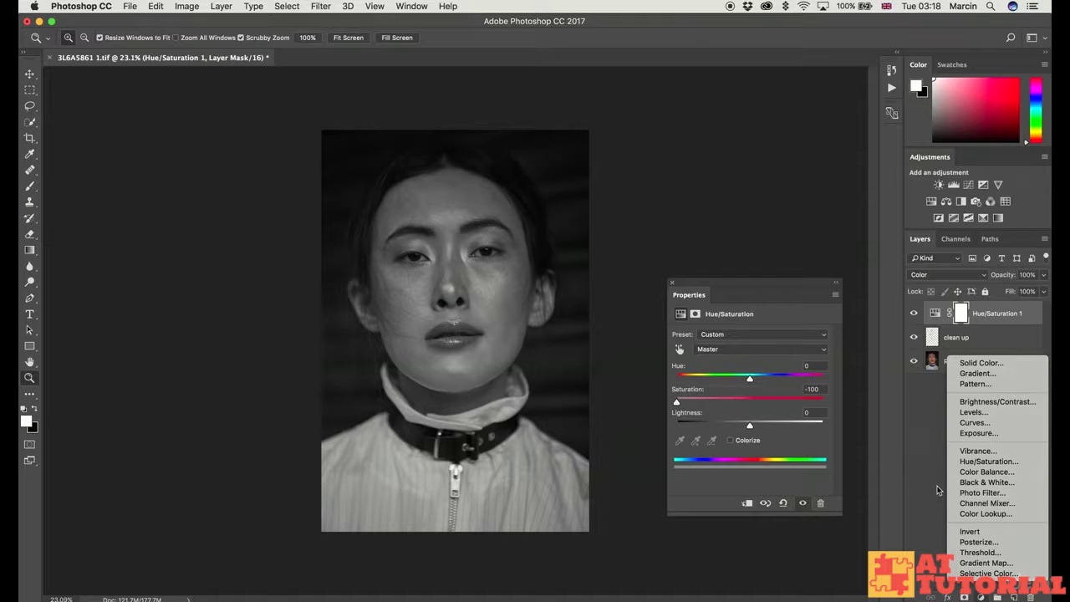
{"action": "left_click", "coordinate": [973, 422]}
{"action": "left_click_drag", "start_coordinate": [786, 394], "coordinate": [786, 390]}
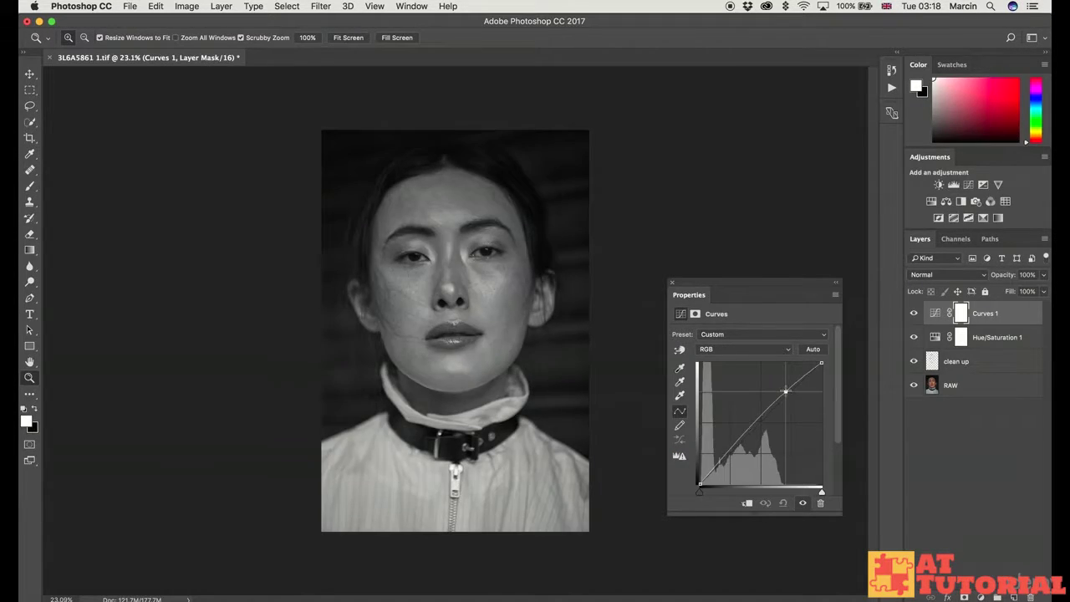
{"action": "left_click_drag", "start_coordinate": [731, 447], "coordinate": [739, 455]}
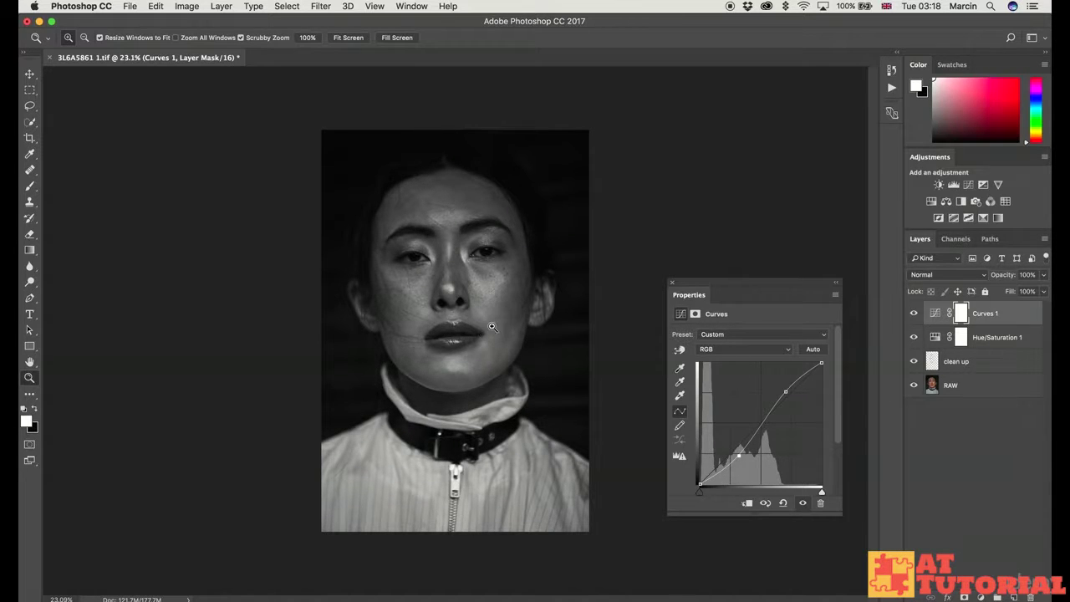
Create a new empty layer above Curves 1 and set the foreground color to red, ff0000
{"action": "left_click_drag", "start_coordinate": [492, 301], "coordinate": [555, 331]}
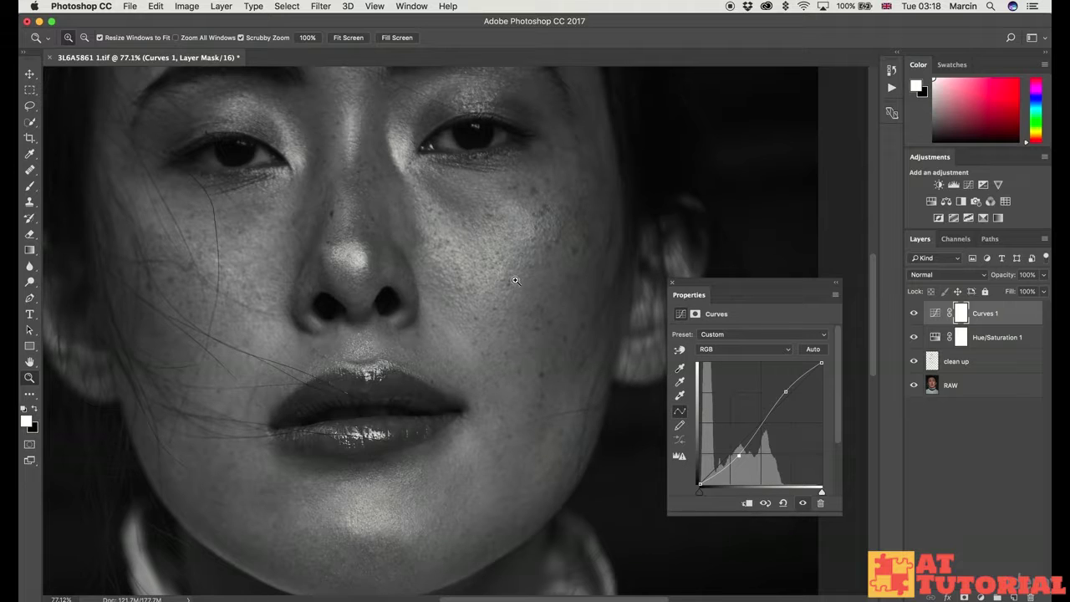
{"action": "key", "text": "super+alt+shift+n"}
{"action": "key", "text": "d"}
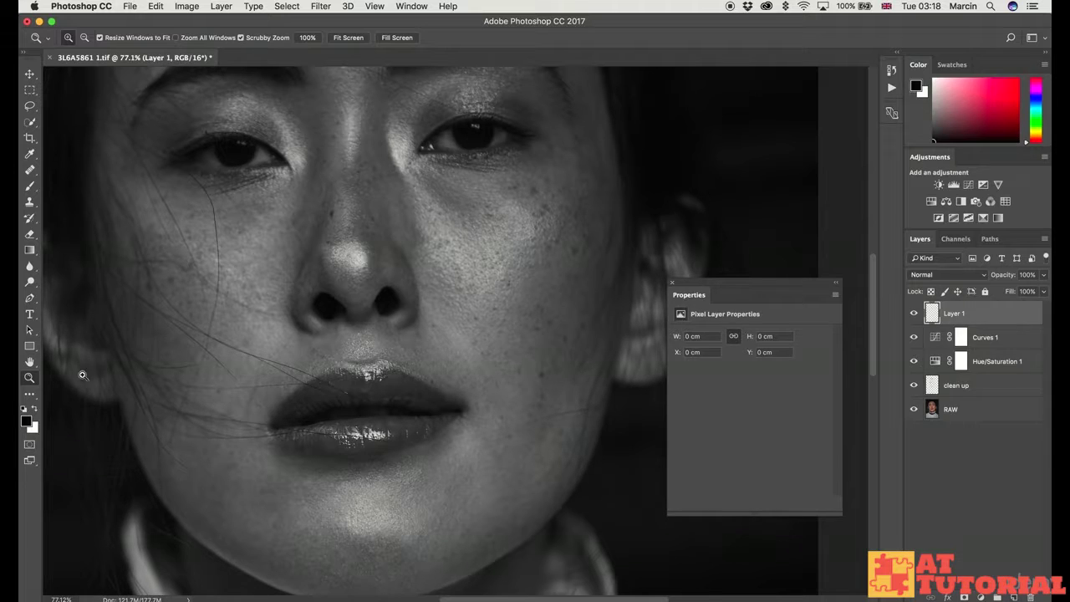
{"action": "left_click", "coordinate": [27, 420]}
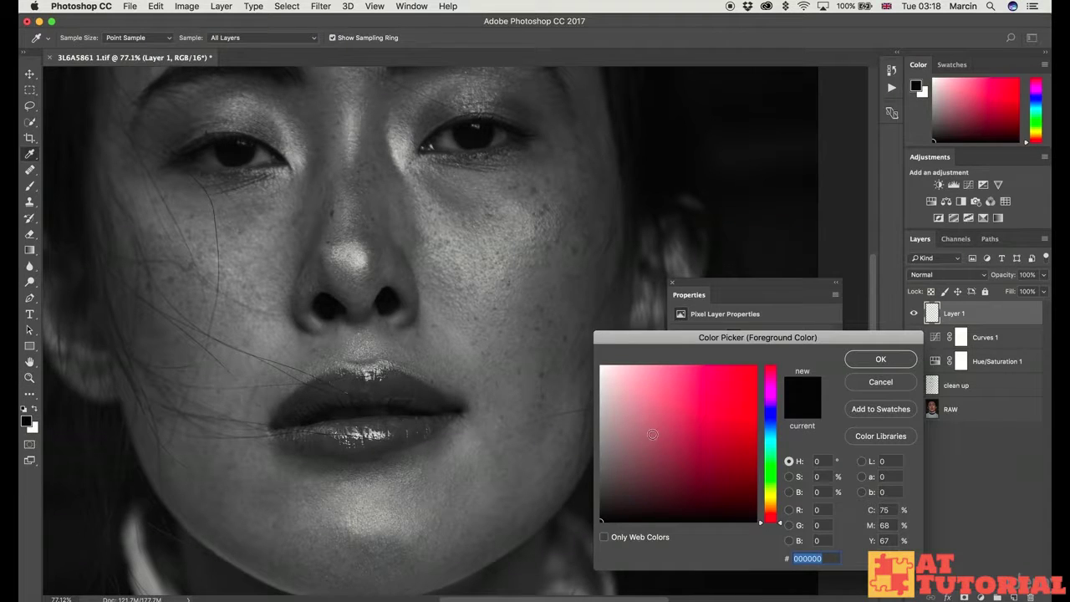
{"action": "type", "text": "ff0000"}
{"action": "left_click", "coordinate": [864, 354]}
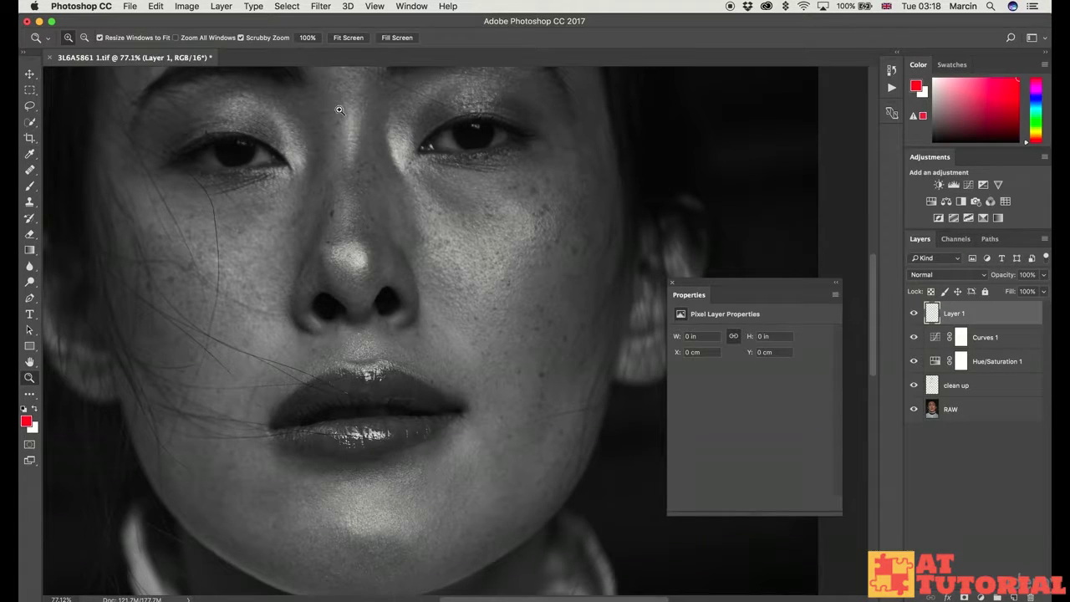
Switch to the Brush tool and reduce the brush size to 10 px
{"action": "key", "text": "b"}
{"action": "left_click_drag", "start_coordinate": [317, 42], "coordinate": [465, 84]}
{"action": "key", "text": "["}
{"action": "key", "text": "["}
{"action": "key", "text": "["}
{"action": "key", "text": "["}
{"action": "key", "text": "["}
{"action": "key", "text": "["}
{"action": "key", "text": "["}
{"action": "key", "text": "["}
{"action": "key", "text": "["}
{"action": "key", "text": "["}
{"action": "key", "text": "["}
{"action": "key", "text": "["}
{"action": "key", "text": "["}
{"action": "key", "text": "["}
{"action": "key", "text": "["}
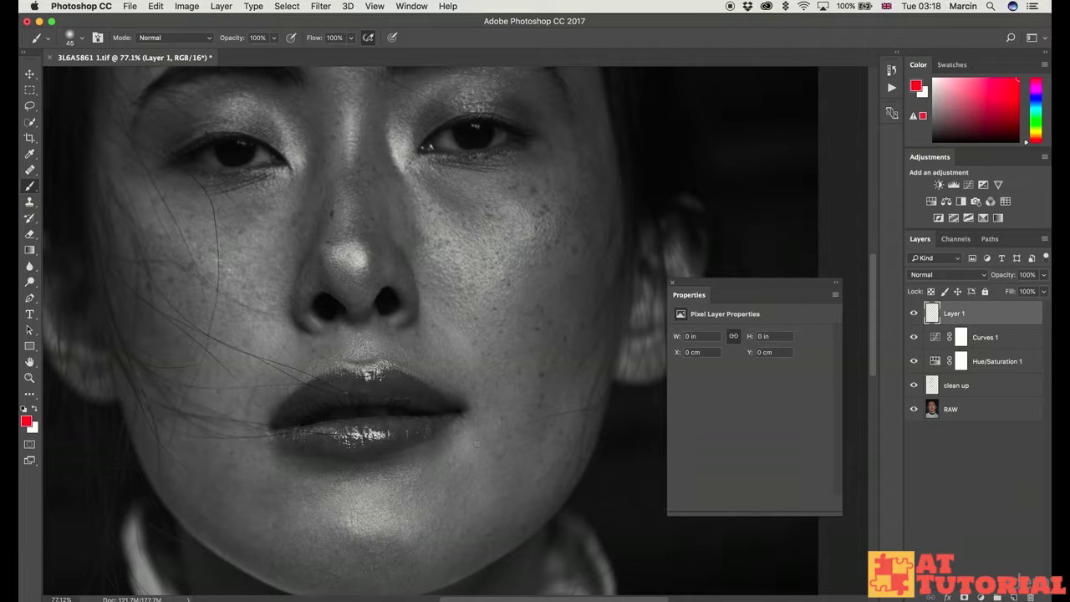
{"action": "key", "text": "["}
{"action": "key", "text": "["}
{"action": "key", "text": "["}
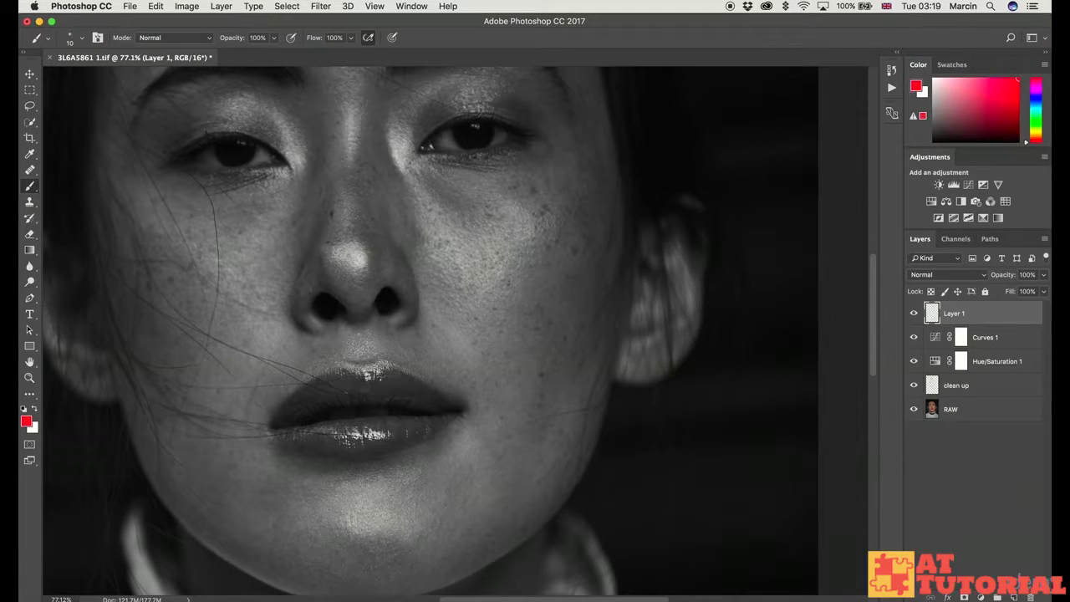
Circle the uneven skin patches under both eyes and across the forehead with red brush outlines on Layer 1
{"action": "mouse_move", "coordinate": [464, 423]}
{"action": "left_mouse_down"}
{"action": "mouse_move", "coordinate": [494, 465]}
{"action": "mouse_move", "coordinate": [504, 449]}
{"action": "mouse_move", "coordinate": [473, 423]}
{"action": "left_mouse_up"}
{"action": "left_click_drag", "start_coordinate": [379, 558], "coordinate": [336, 525]}
{"action": "mouse_move", "coordinate": [410, 183]}
{"action": "left_mouse_down"}
{"action": "mouse_move", "coordinate": [464, 240]}
{"action": "mouse_move", "coordinate": [477, 196]}
{"action": "mouse_move", "coordinate": [423, 173]}
{"action": "left_mouse_up"}
{"action": "mouse_move", "coordinate": [403, 253]}
{"action": "left_mouse_down"}
{"action": "mouse_move", "coordinate": [533, 363]}
{"action": "mouse_move", "coordinate": [555, 485]}
{"action": "left_mouse_up"}
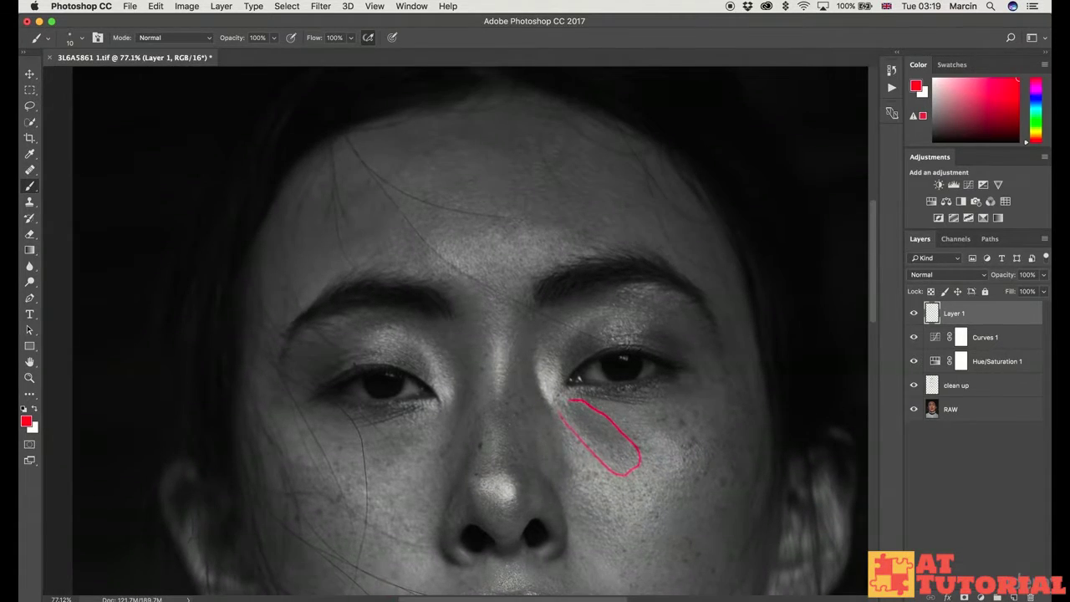
{"action": "mouse_move", "coordinate": [495, 214]}
{"action": "left_mouse_down"}
{"action": "mouse_move", "coordinate": [553, 224]}
{"action": "mouse_move", "coordinate": [575, 249]}
{"action": "mouse_move", "coordinate": [592, 234]}
{"action": "left_mouse_up"}
{"action": "left_click", "coordinate": [551, 223]}
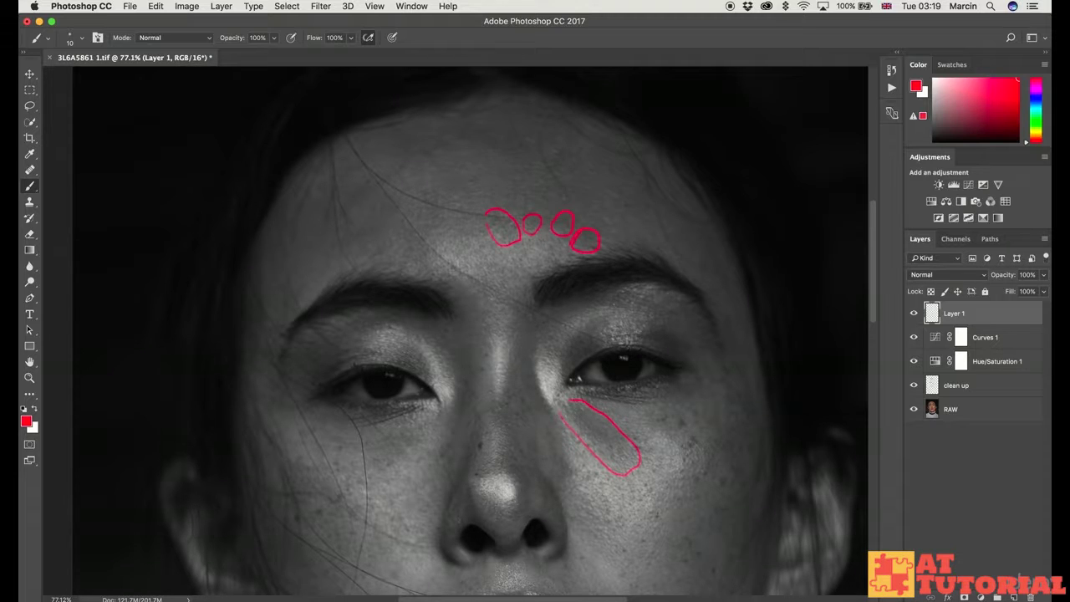
{"action": "left_click_drag", "start_coordinate": [430, 146], "coordinate": [418, 165]}
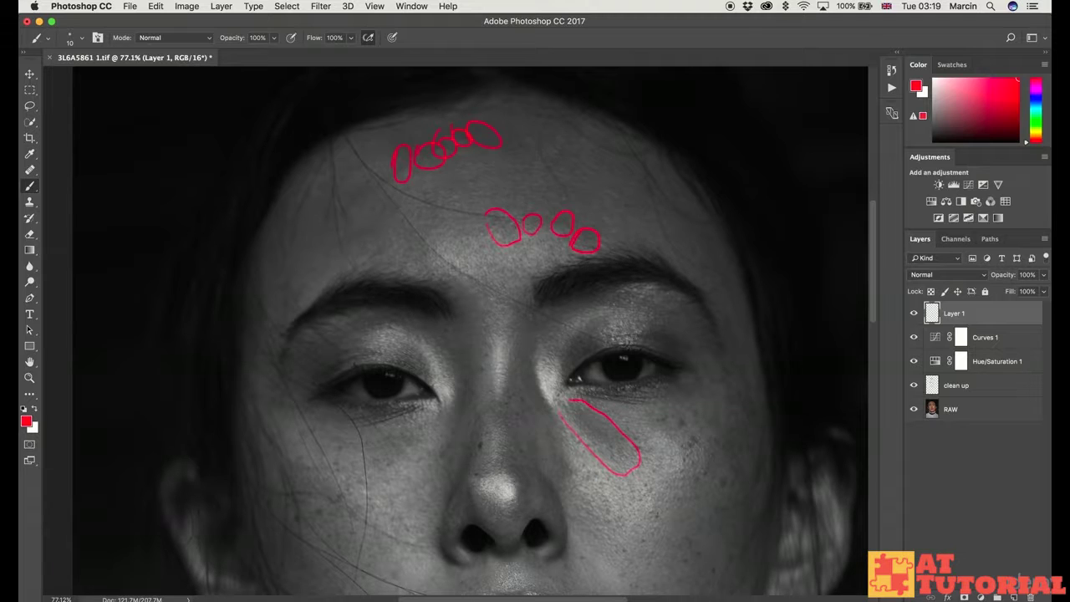
{"action": "left_click_drag", "start_coordinate": [372, 265], "coordinate": [359, 219]}
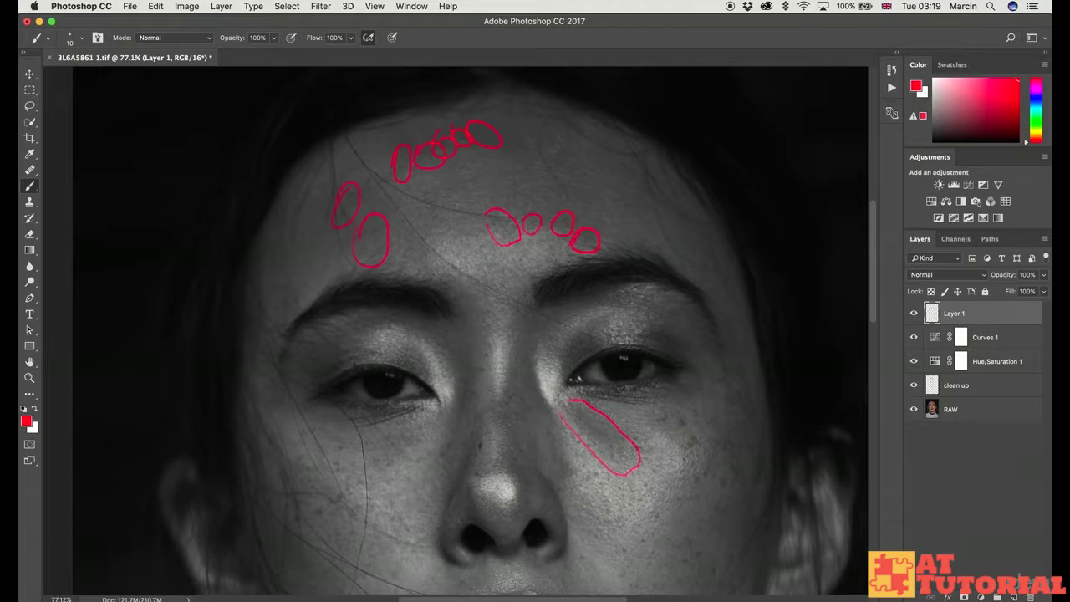
{"action": "left_click_drag", "start_coordinate": [393, 431], "coordinate": [398, 429]}
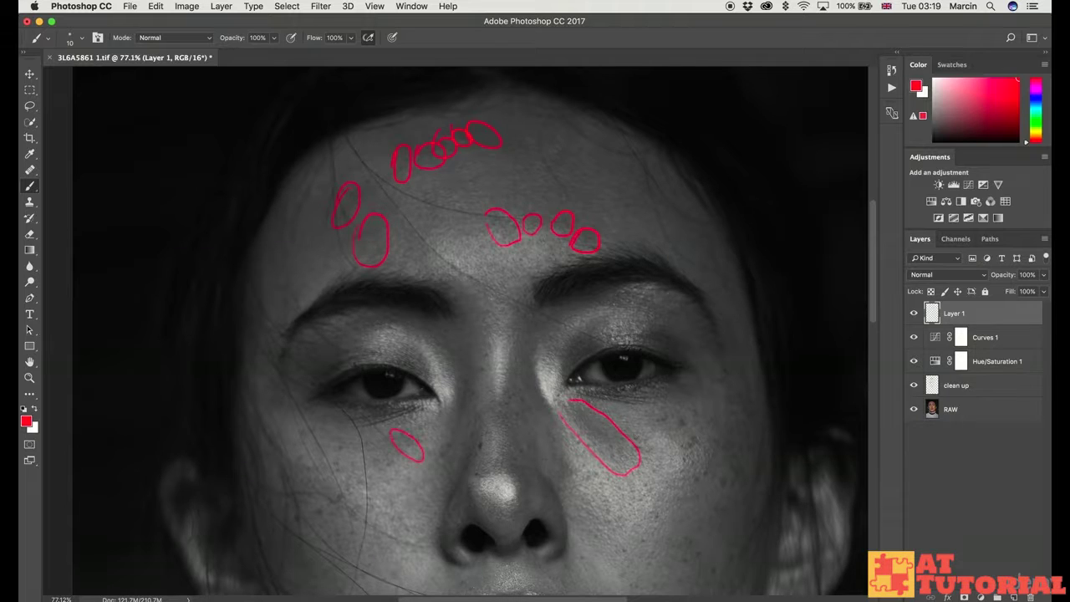
Hide Layer 1, Curves 1 and Hue/Saturation 1 to show the portrait in color
{"action": "left_click", "coordinate": [914, 312]}
{"action": "left_click_drag", "start_coordinate": [503, 419], "coordinate": [445, 421]}
{"action": "left_click", "coordinate": [916, 339]}
{"action": "left_click", "coordinate": [914, 362]}
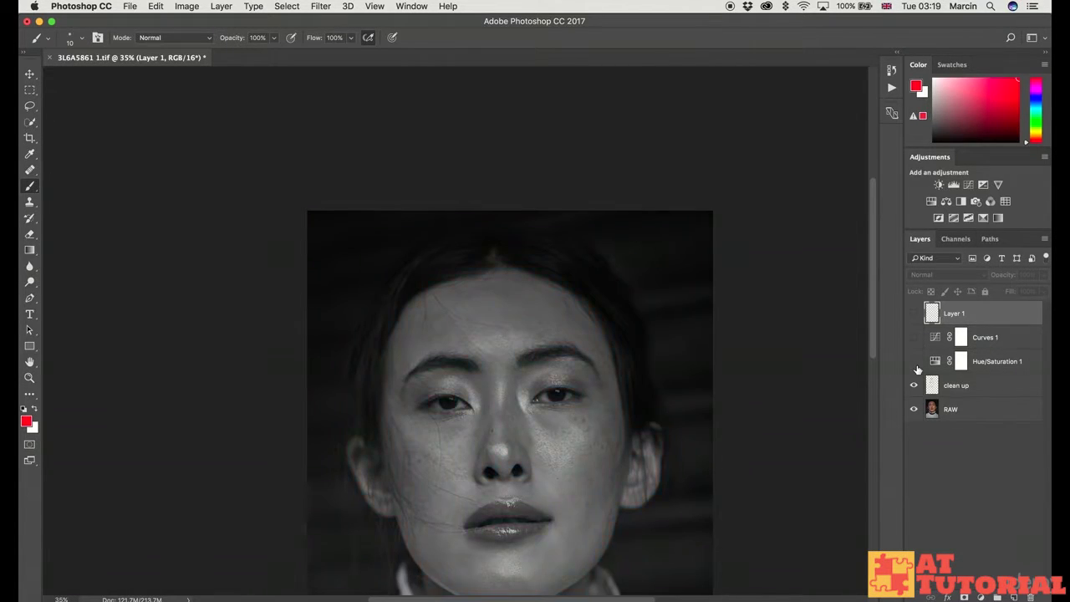
{"action": "mouse_move", "coordinate": [571, 461]}
{"action": "left_mouse_down"}
{"action": "mouse_move", "coordinate": [535, 349]}
{"action": "mouse_move", "coordinate": [544, 315]}
{"action": "mouse_move", "coordinate": [555, 317]}
{"action": "left_mouse_up"}
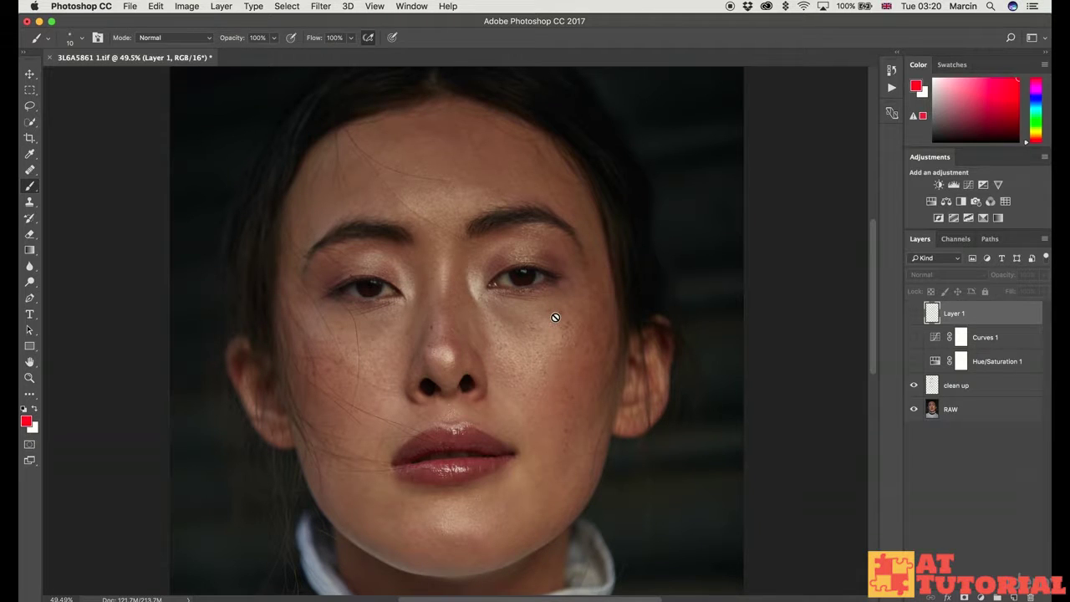
Add a Curves adjustment layer directly above the clean up layer and name it dodge
{"action": "left_click", "coordinate": [976, 391]}
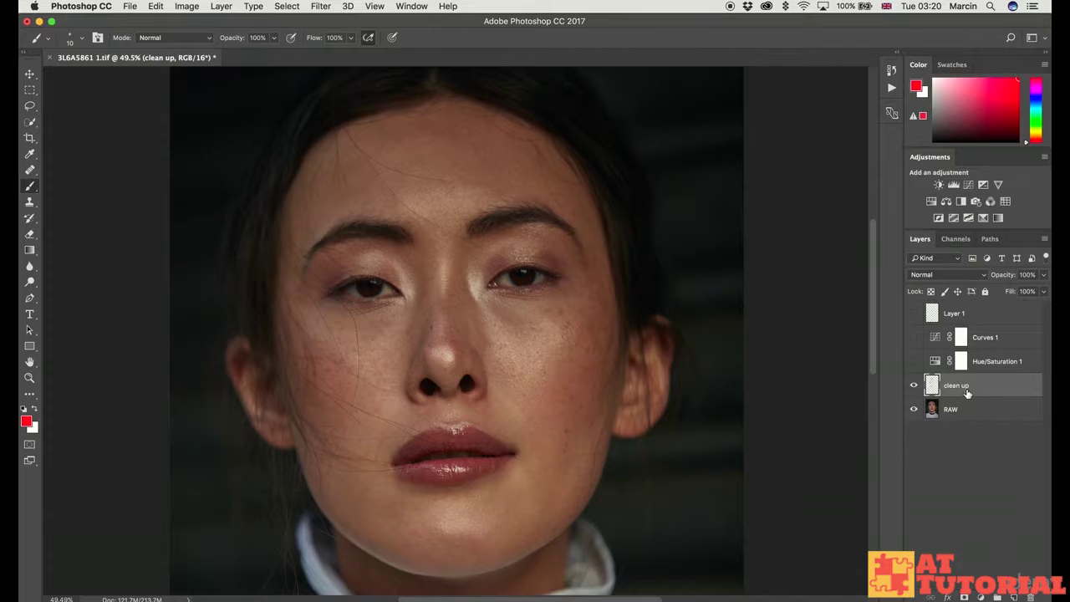
{"action": "left_click", "coordinate": [980, 596]}
{"action": "left_click", "coordinate": [989, 424]}
{"action": "double_click", "coordinate": [983, 386]}
{"action": "type", "text": "dodge"}
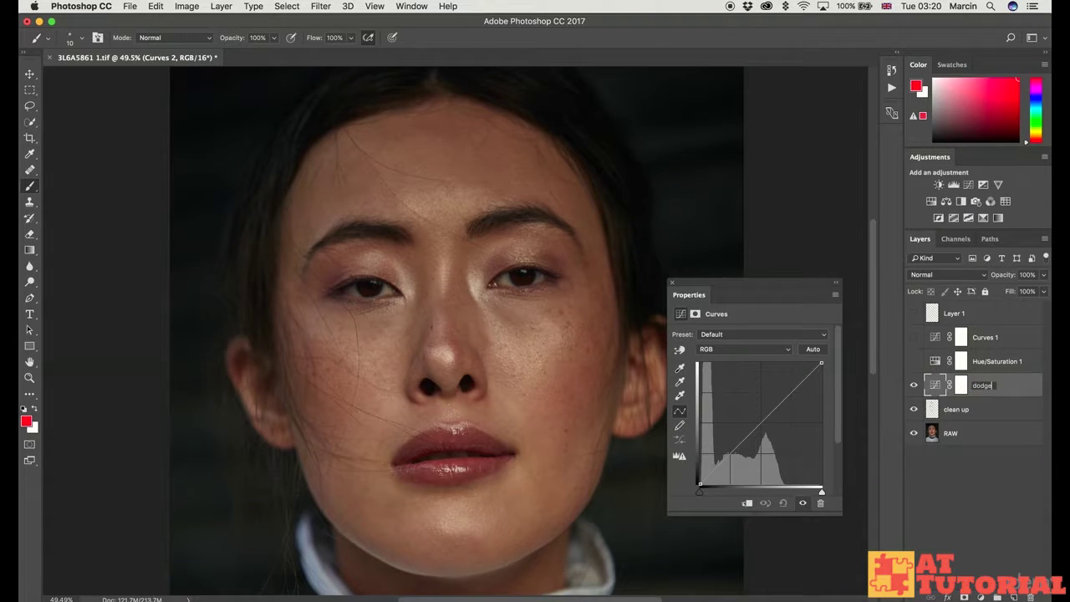
{"action": "key", "text": "Return"}
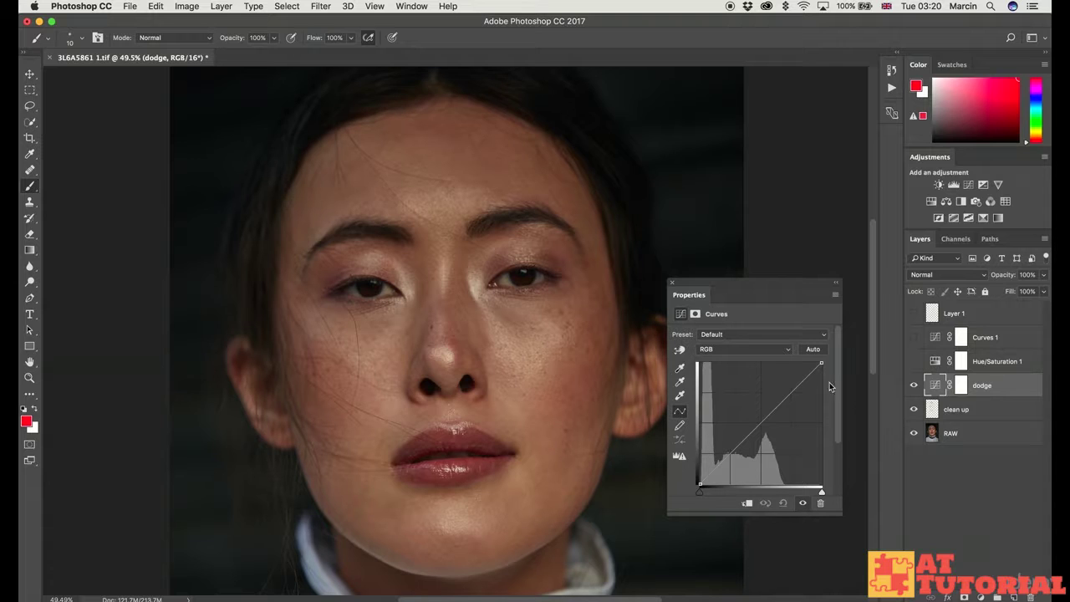
Duplicate the dodge curves layer and name the copy burn
{"action": "key", "text": "super+j"}
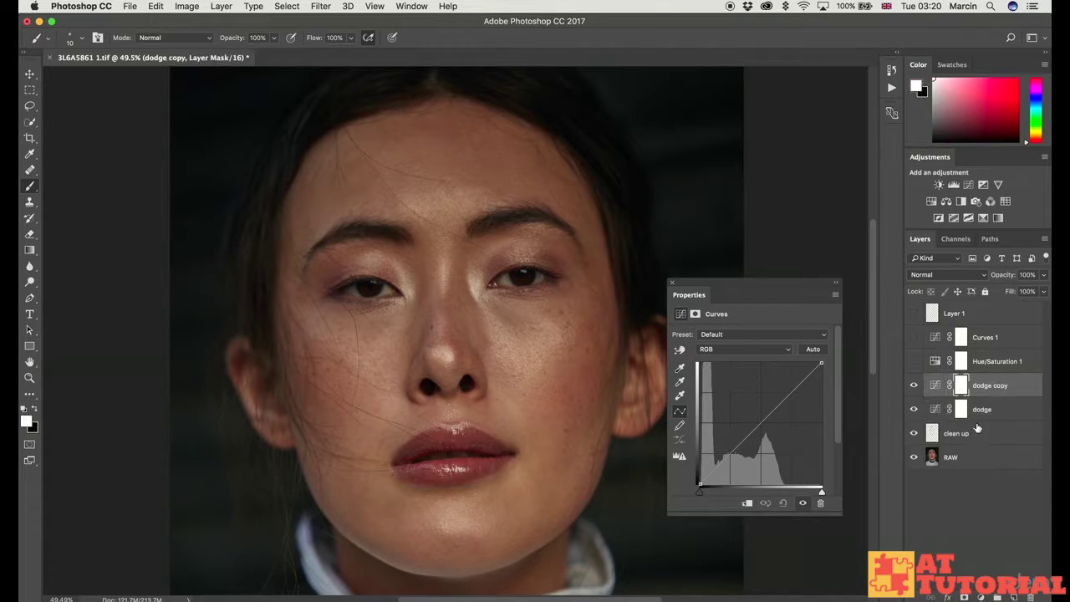
{"action": "double_click", "coordinate": [986, 385]}
{"action": "type", "text": "born"}
{"action": "key", "text": "Return"}
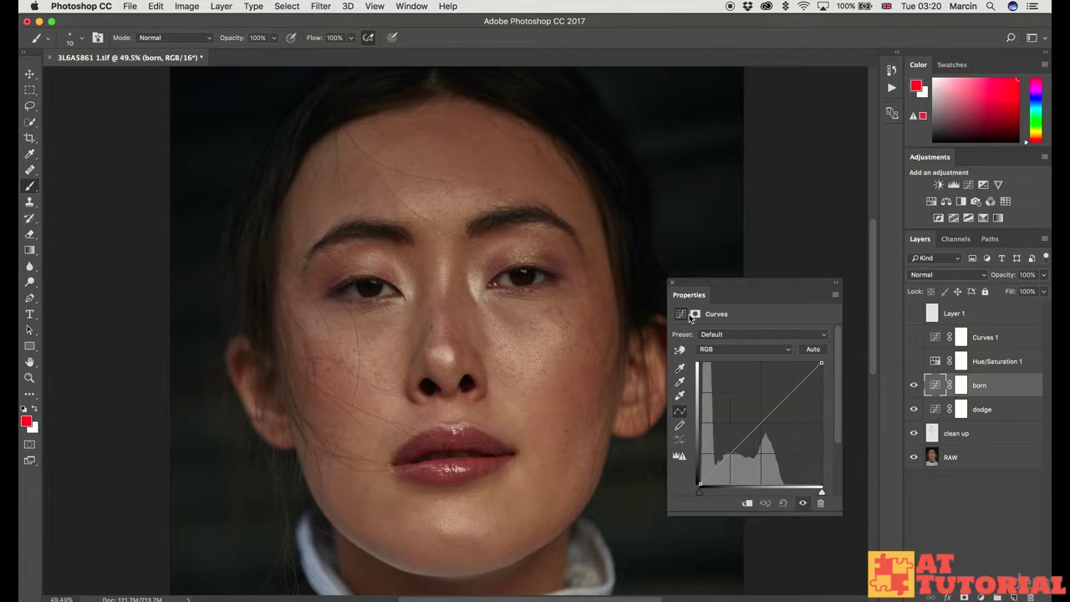
{"action": "double_click", "coordinate": [981, 387]}
{"action": "type", "text": "burn"}
{"action": "key", "text": "Return"}
Raise the dodge layer's curve in the highlights to brighten the image, and lower the burn layer's curve to darken it
{"action": "left_click", "coordinate": [937, 411]}
{"action": "left_click_drag", "start_coordinate": [791, 392], "coordinate": [791, 383]}
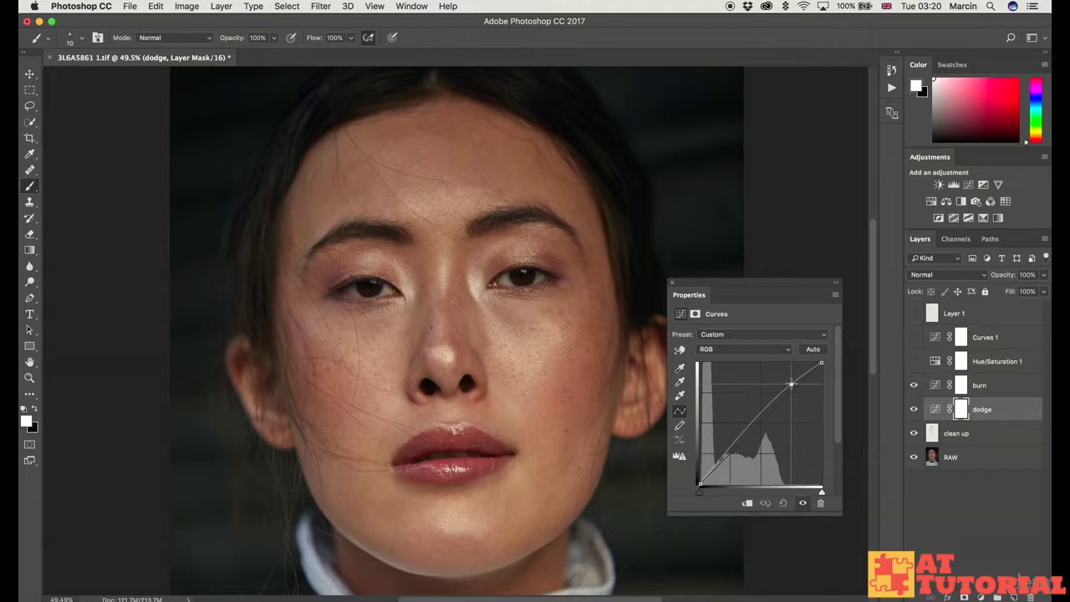
{"action": "left_click_drag", "start_coordinate": [791, 383], "coordinate": [791, 384]}
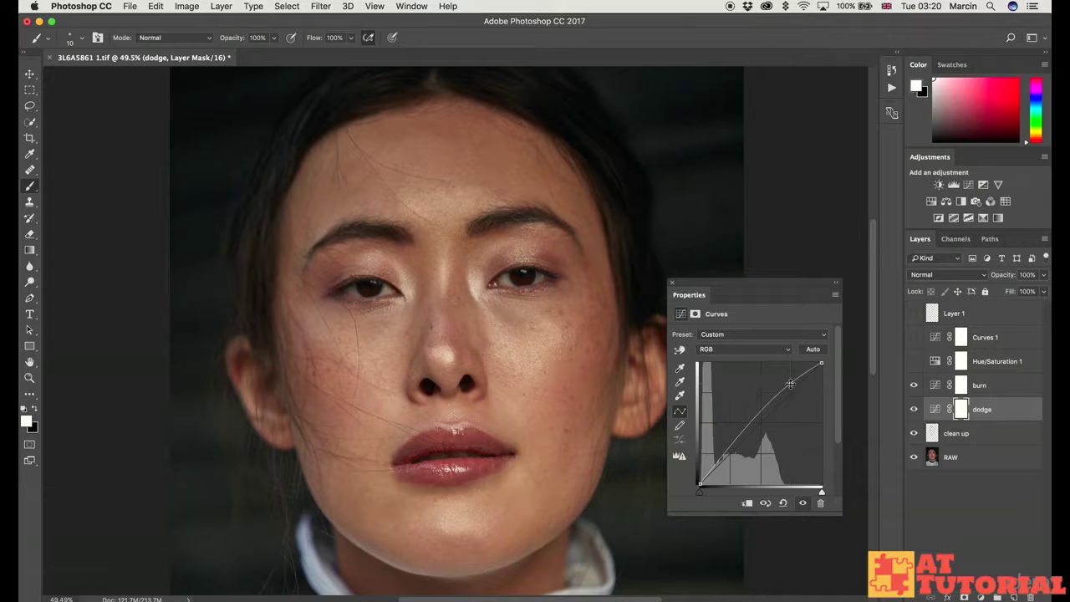
{"action": "left_click", "coordinate": [939, 385]}
{"action": "left_click_drag", "start_coordinate": [790, 394], "coordinate": [793, 399]}
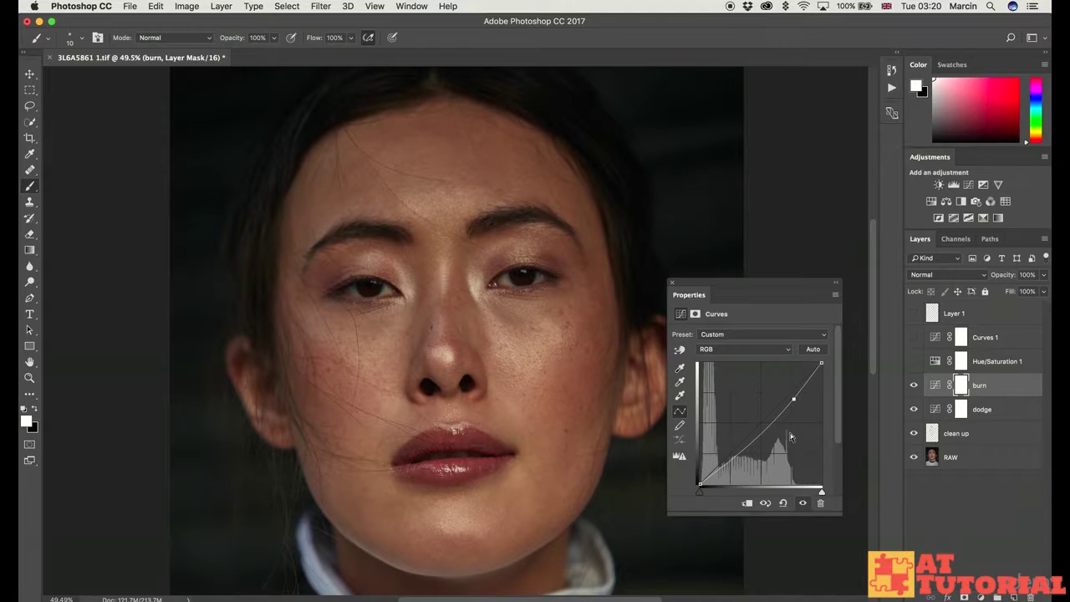
Invert the layer masks of the dodge and burn layers to black and close the mask properties
{"action": "left_click", "coordinate": [961, 410]}
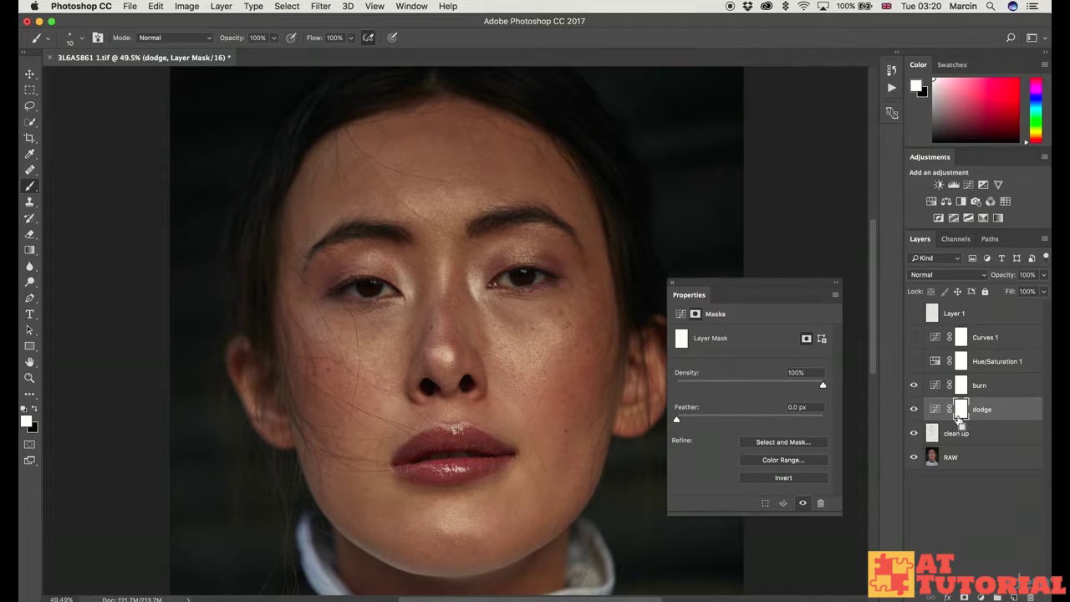
{"action": "key", "text": "super+i"}
{"action": "left_click", "coordinate": [960, 386]}
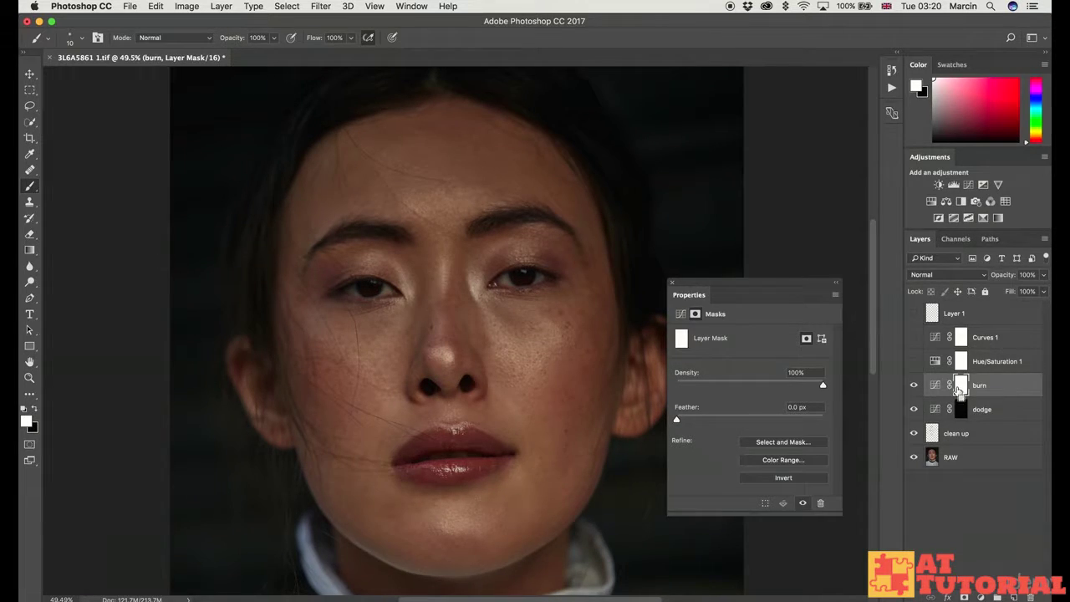
{"action": "key", "text": "super+i"}
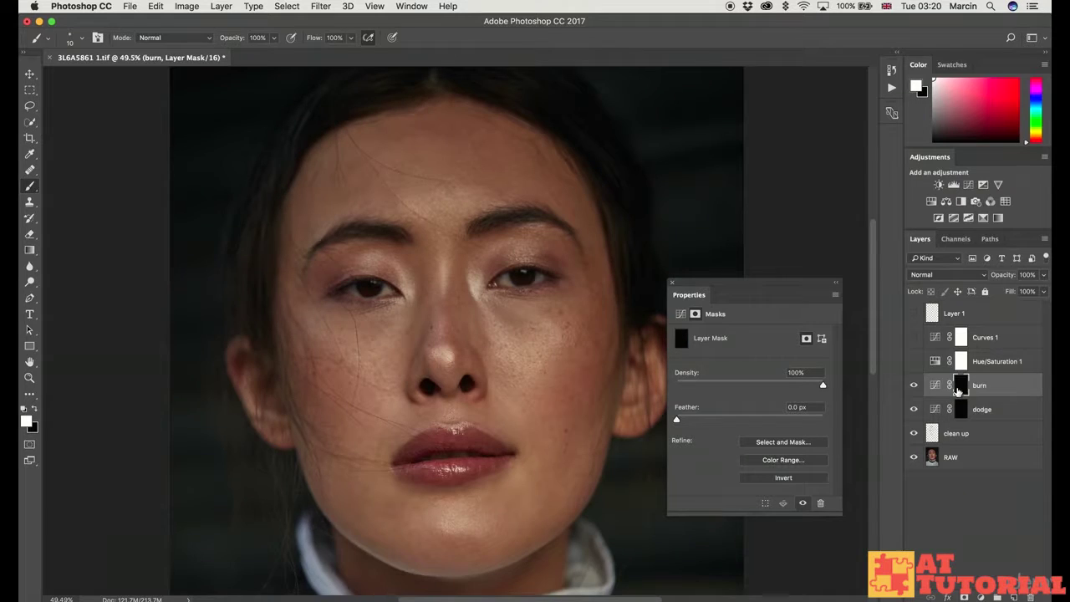
{"action": "left_click", "coordinate": [671, 283]}
Group the burn and dodge layers and name the group DB
{"action": "left_click", "coordinate": [984, 413], "text": "shift"}
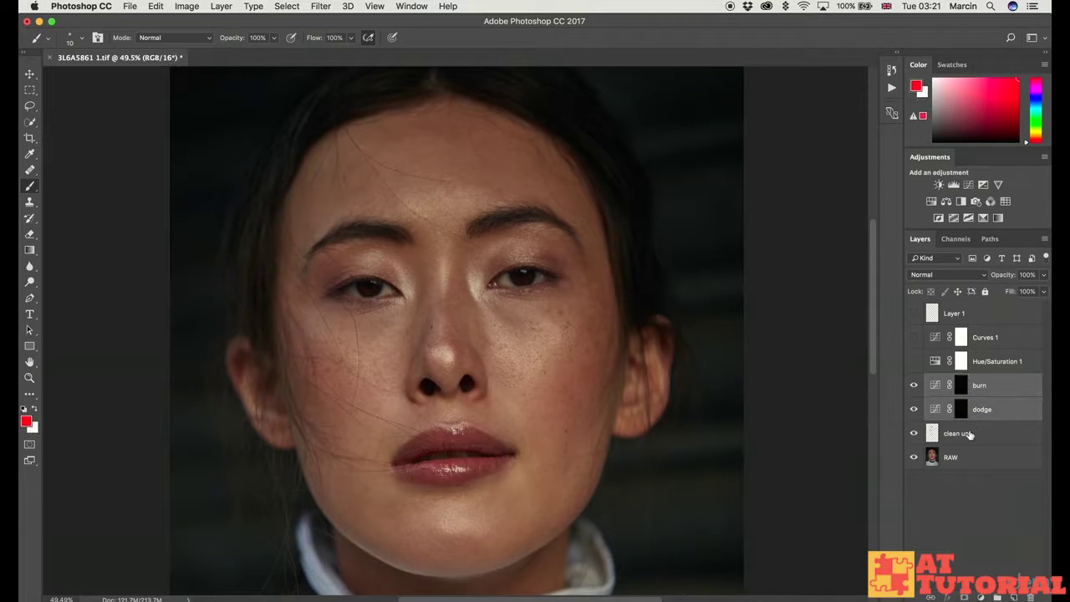
{"action": "key", "text": "super+g"}
{"action": "double_click", "coordinate": [959, 380]}
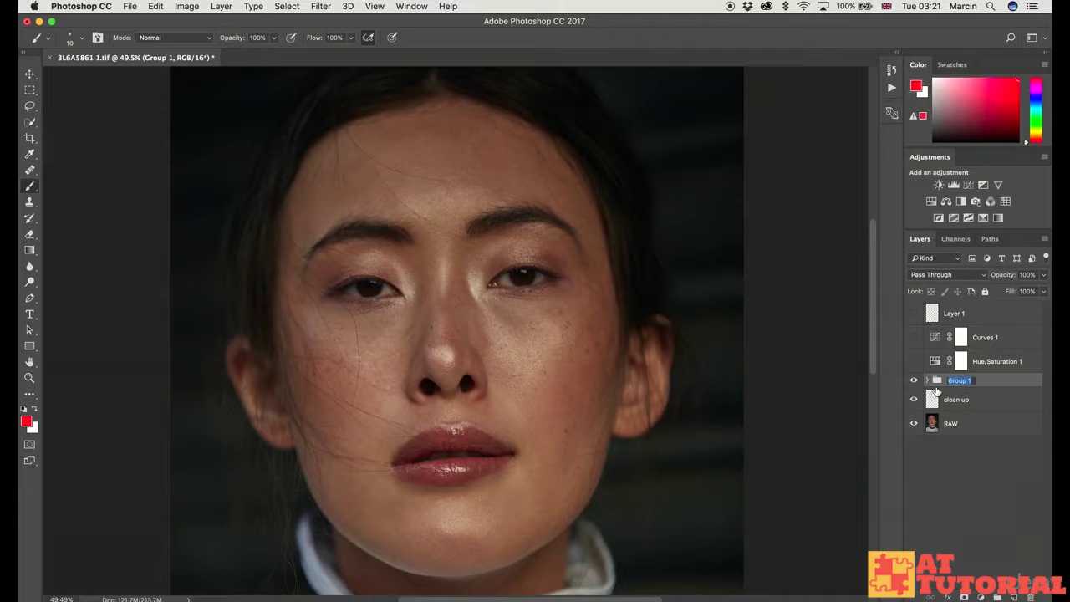
{"action": "type", "text": "DB"}
{"action": "key", "text": "Return"}
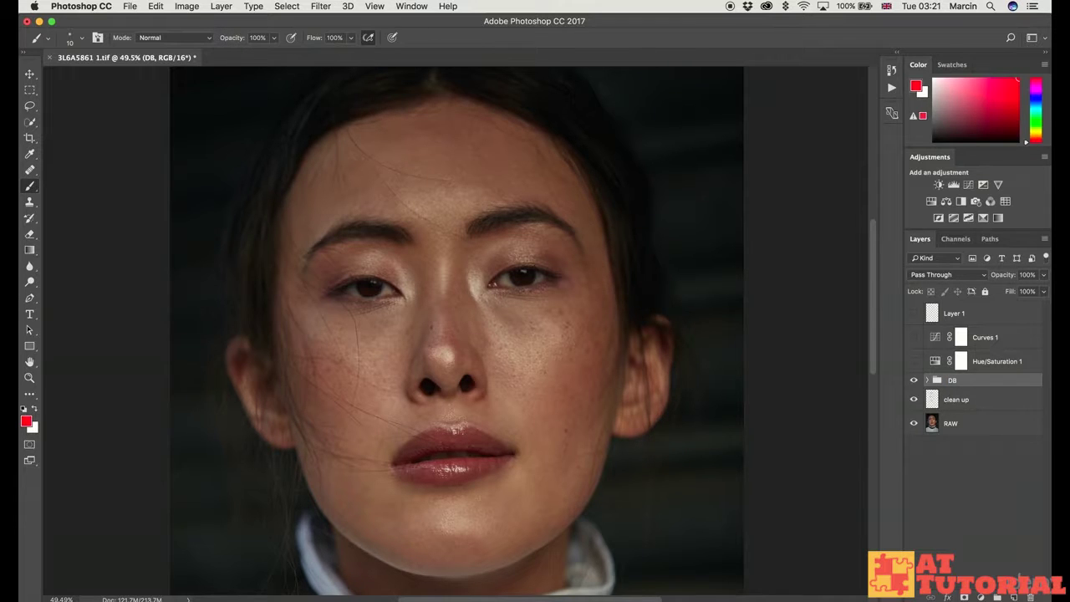
Expand the DB group and paint white strokes on the dodge layer's mask over the cheek beside the mouth, with a 45 px brush
{"action": "left_click", "coordinate": [926, 381]}
{"action": "left_click", "coordinate": [969, 423]}
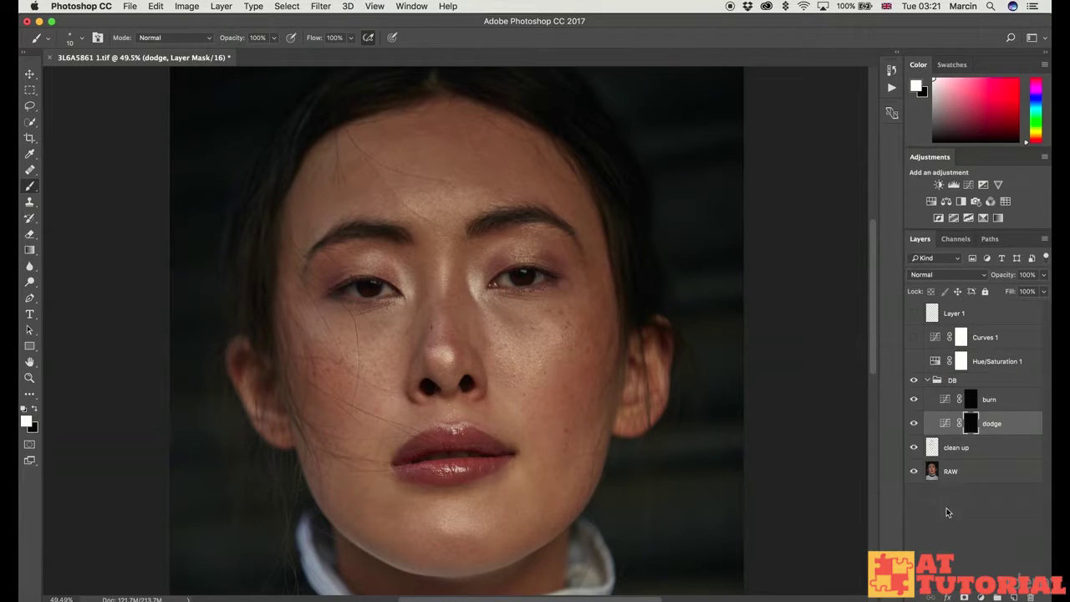
{"action": "key", "text": "bracketright"}
{"action": "key", "text": "bracketright"}
{"action": "key", "text": "bracketright"}
{"action": "mouse_move", "coordinate": [524, 386]}
{"action": "left_mouse_down"}
{"action": "mouse_move", "coordinate": [532, 422]}
{"action": "mouse_move", "coordinate": [541, 424]}
{"action": "mouse_move", "coordinate": [548, 391]}
{"action": "mouse_move", "coordinate": [570, 420]}
{"action": "mouse_move", "coordinate": [542, 478]}
{"action": "left_mouse_up"}
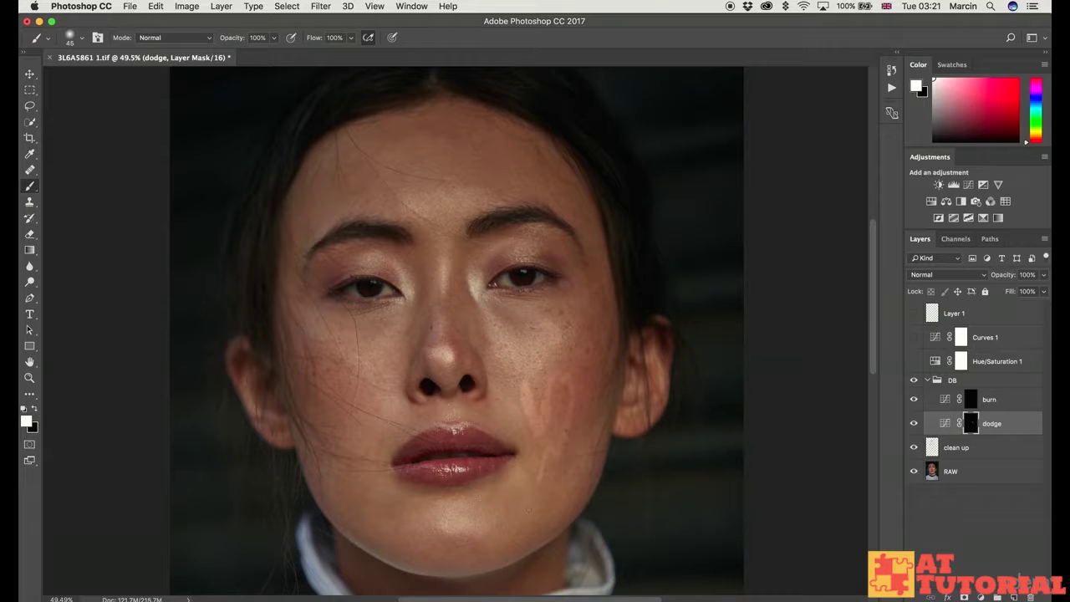
Paint white strokes on the burn layer's mask over the cheek beside the mouth, and undo the cheek's dodge and burn strokes
{"action": "left_click", "coordinate": [971, 399]}
{"action": "left_click_drag", "start_coordinate": [507, 340], "coordinate": [503, 408]}
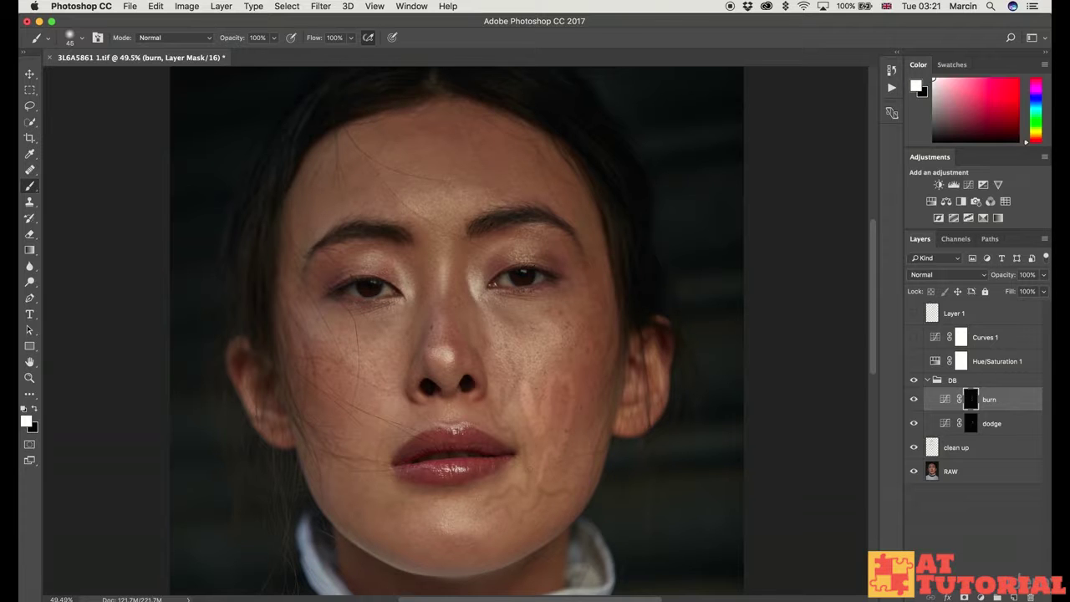
{"action": "key", "text": "super+alt+z"}
{"action": "key", "text": "super+alt+z"}
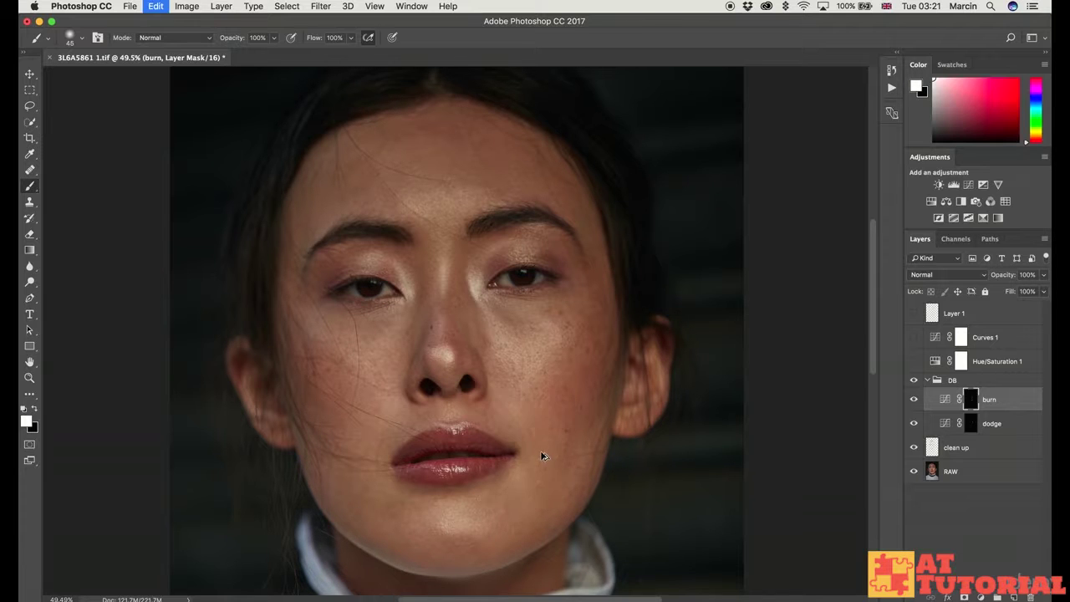
Paint a short white stroke on the dodge layer's mask over the cheek, and another beside it on the burn layer's mask
{"action": "key", "text": "super+space"}
{"action": "left_click_drag", "start_coordinate": [575, 396], "coordinate": [604, 396]}
{"action": "left_click", "coordinate": [971, 425]}
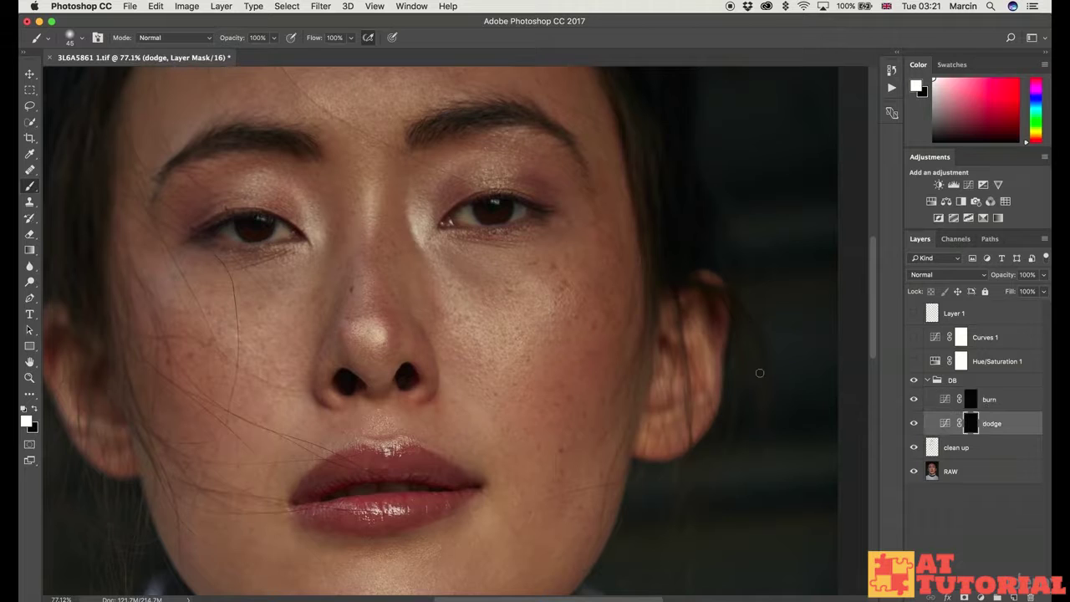
{"action": "mouse_move", "coordinate": [556, 371]}
{"action": "left_mouse_down"}
{"action": "mouse_move", "coordinate": [556, 401]}
{"action": "mouse_move", "coordinate": [552, 362]}
{"action": "left_mouse_up"}
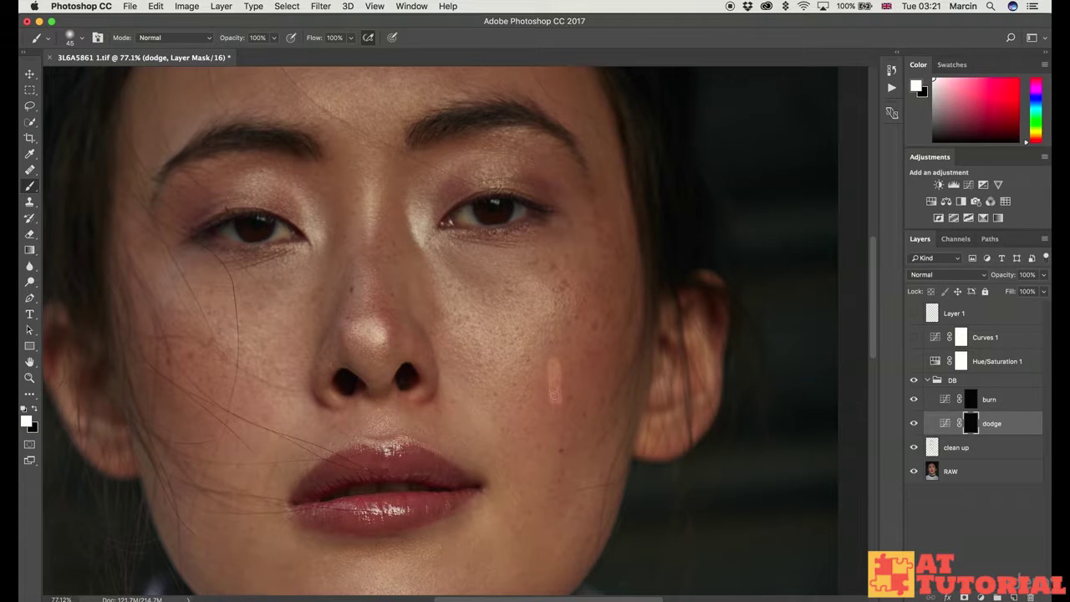
{"action": "left_click", "coordinate": [969, 399]}
{"action": "left_click_drag", "start_coordinate": [521, 393], "coordinate": [522, 366]}
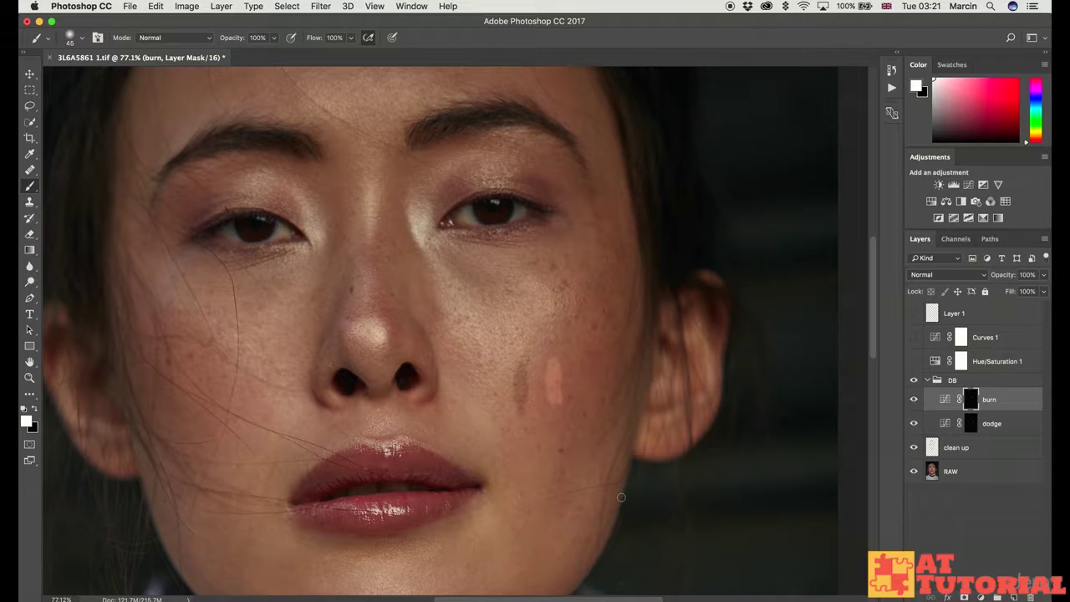
Add a Hue/Saturation adjustment layer above the dodge layer, name it 1, and clip it to the dodge layer
{"action": "left_click", "coordinate": [968, 424]}
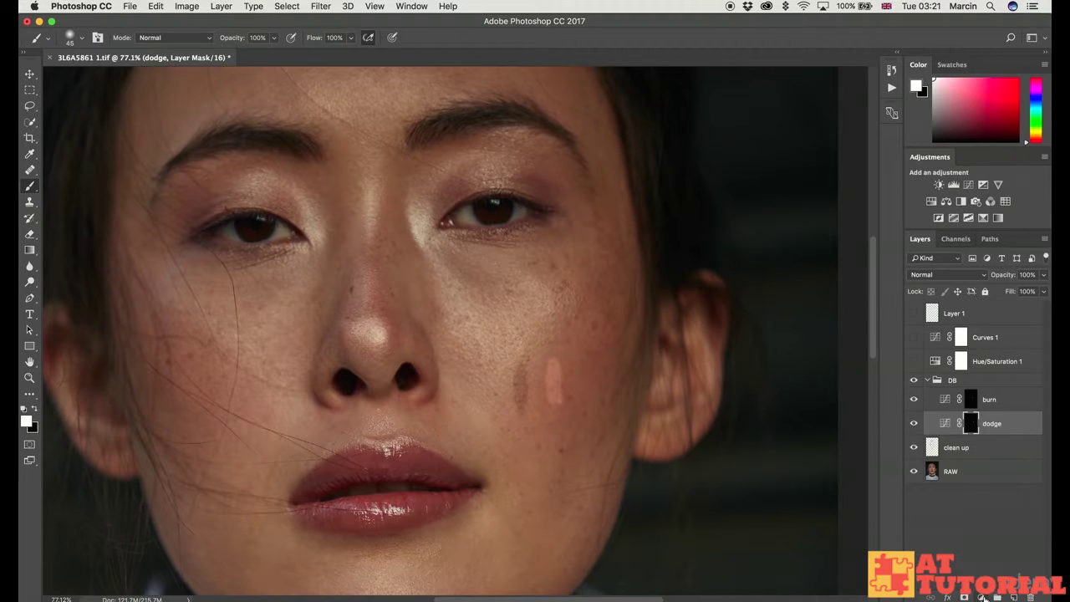
{"action": "left_click", "coordinate": [982, 597]}
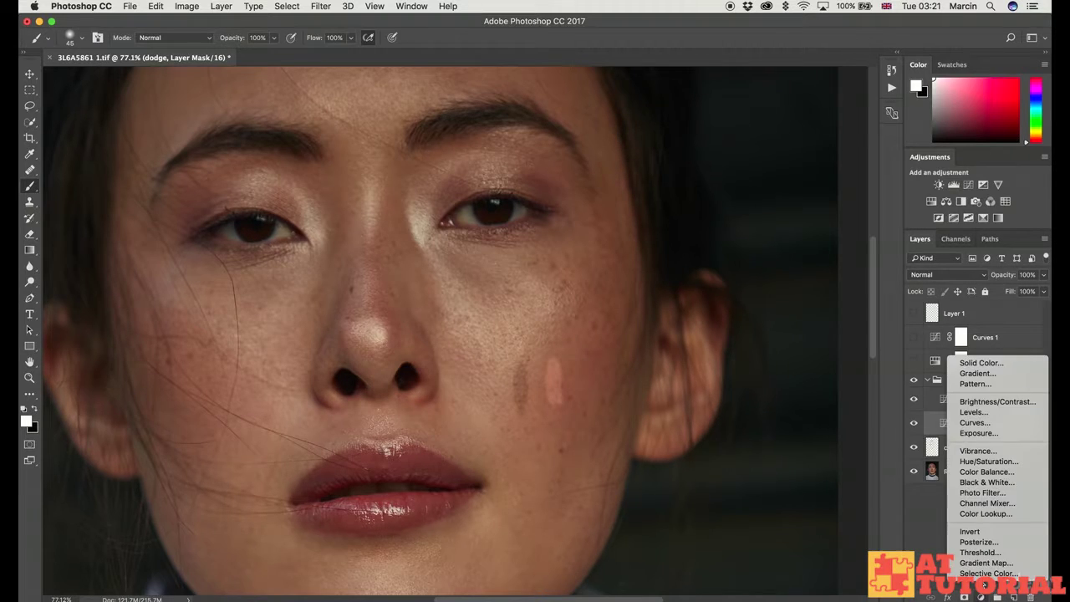
{"action": "left_click", "coordinate": [983, 462]}
{"action": "double_click", "coordinate": [999, 427]}
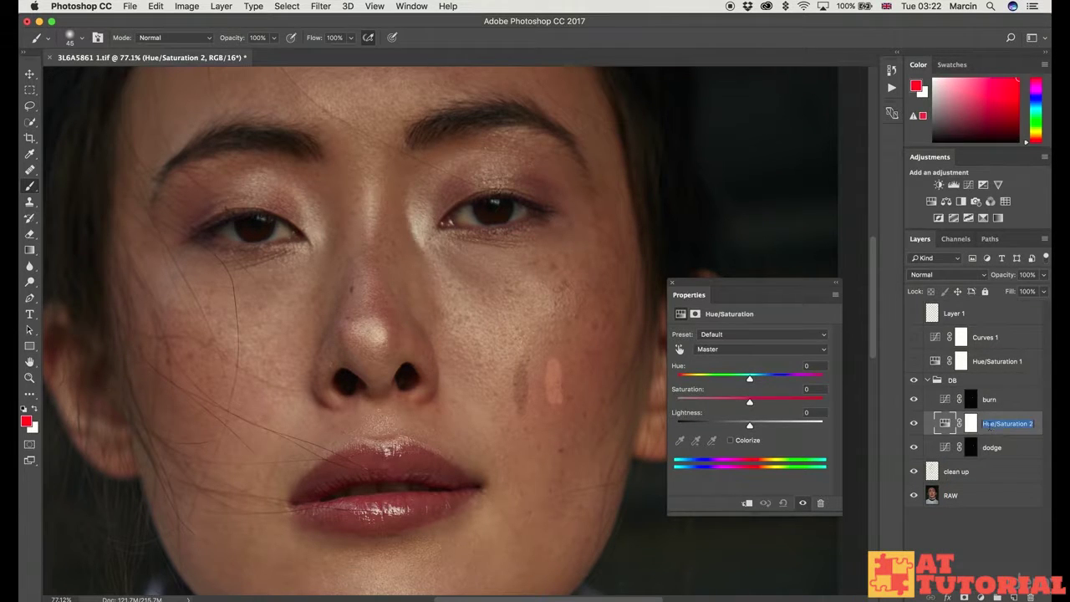
{"action": "type", "text": "1"}
{"action": "key", "text": "Return"}
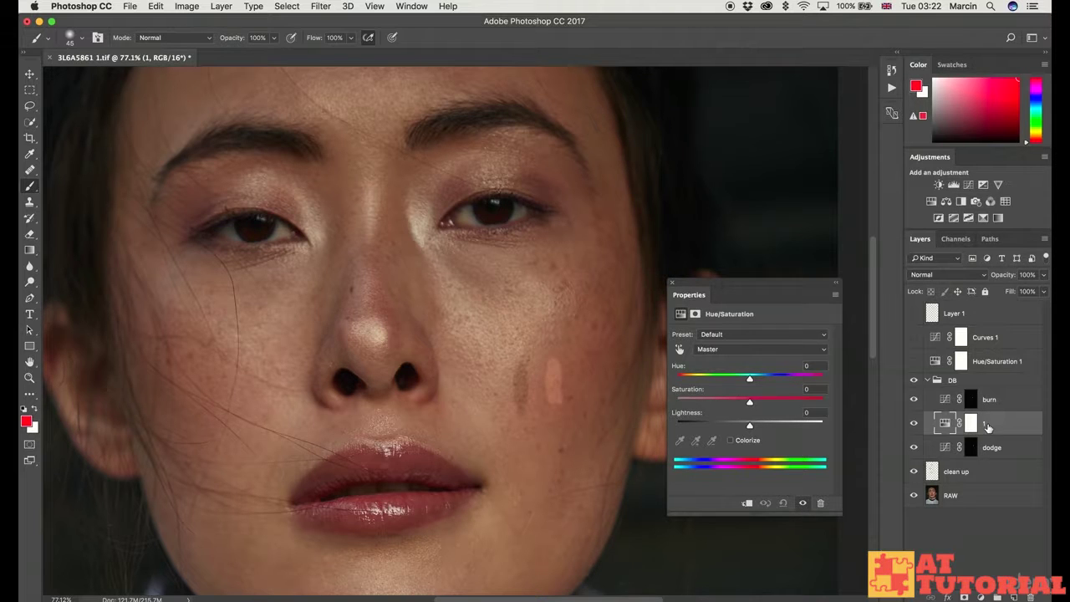
{"action": "right_click", "coordinate": [991, 428]}
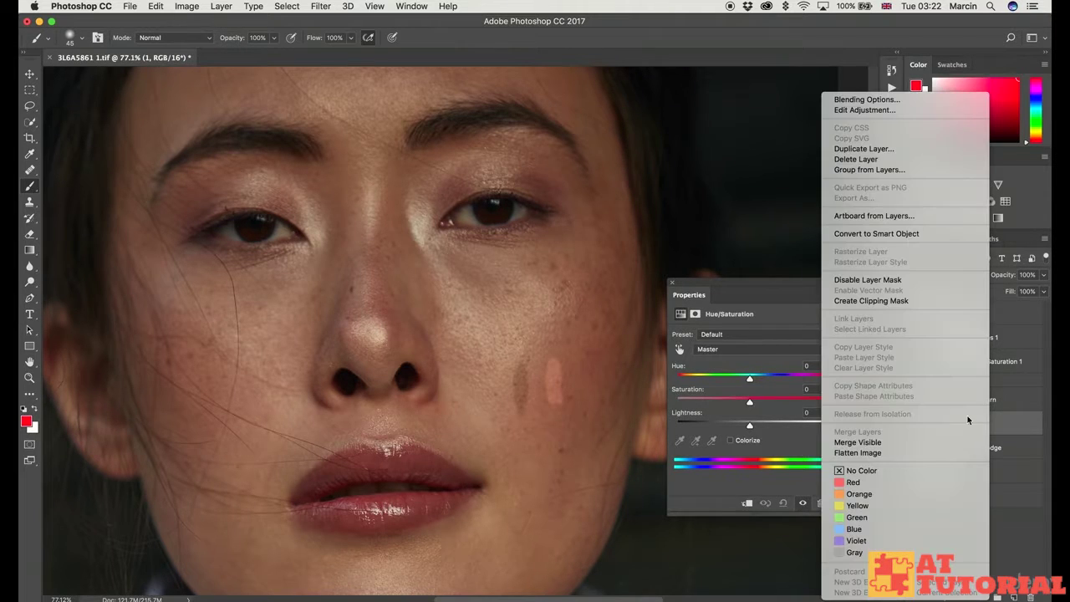
{"action": "left_click", "coordinate": [887, 301]}
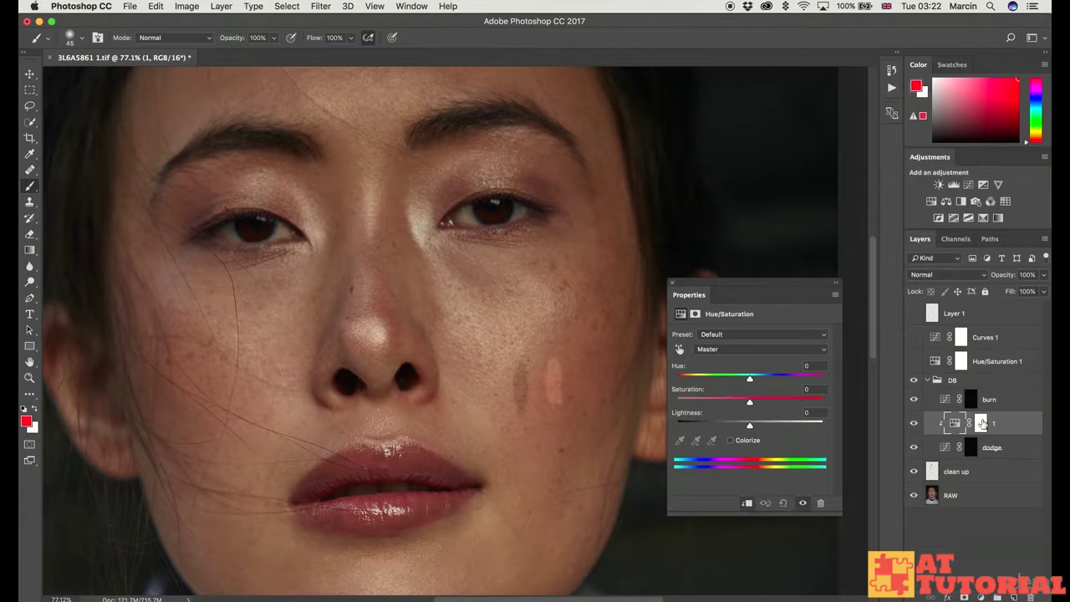
Lower the saturation of layer 1 slightly, compare with the layer hidden and shown, and close its properties
{"action": "left_click_drag", "start_coordinate": [748, 402], "coordinate": [741, 402]}
{"action": "left_click_drag", "start_coordinate": [741, 403], "coordinate": [743, 403]}
{"action": "left_click", "coordinate": [913, 424]}
{"action": "left_click", "coordinate": [913, 424]}
{"action": "left_click", "coordinate": [672, 283]}
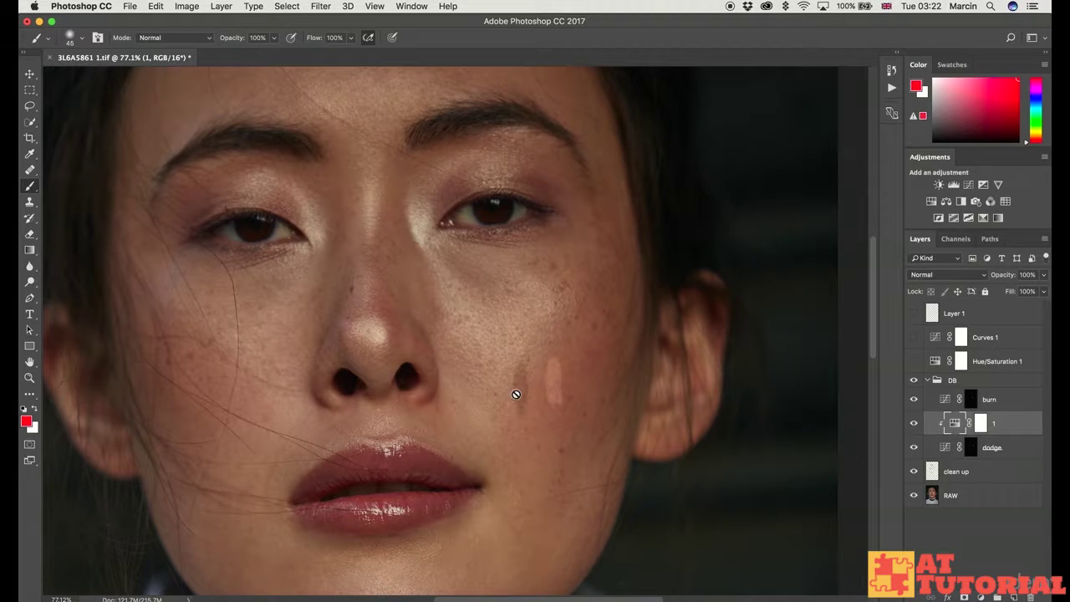
Add a Hue/Saturation layer named 2 clipped to the burn layer, and set its saturation to +8
{"action": "left_click", "coordinate": [972, 401]}
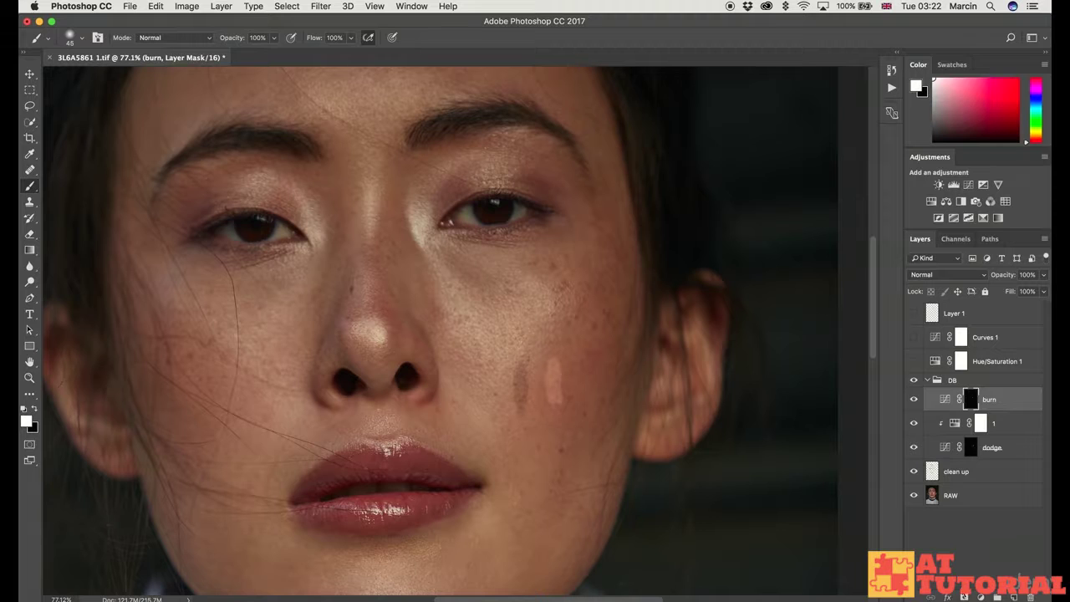
{"action": "left_click", "coordinate": [981, 597]}
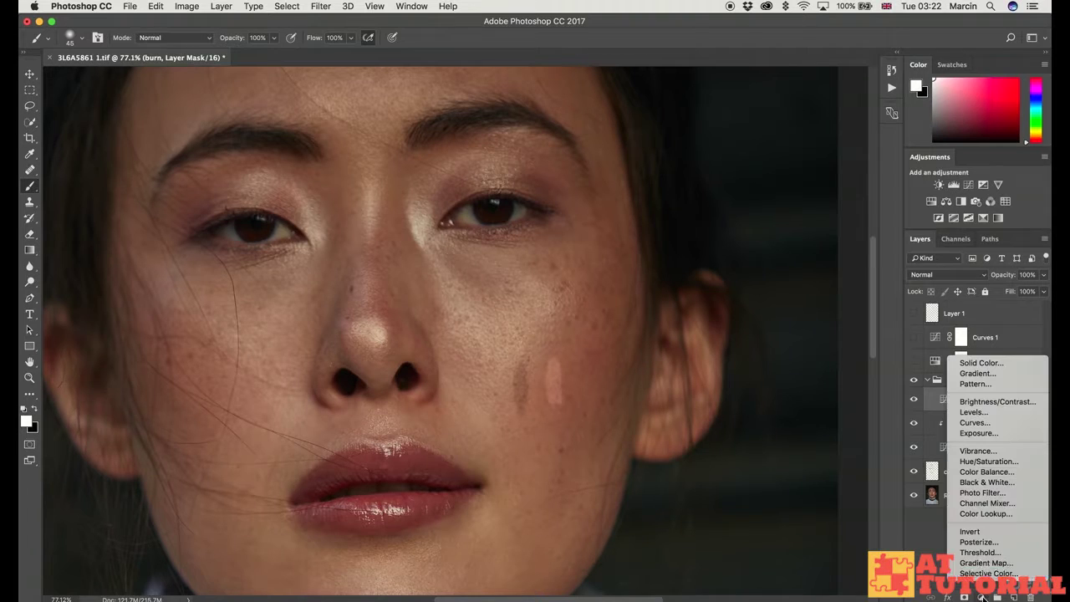
{"action": "left_click", "coordinate": [988, 462]}
{"action": "double_click", "coordinate": [995, 400]}
{"action": "type", "text": "2"}
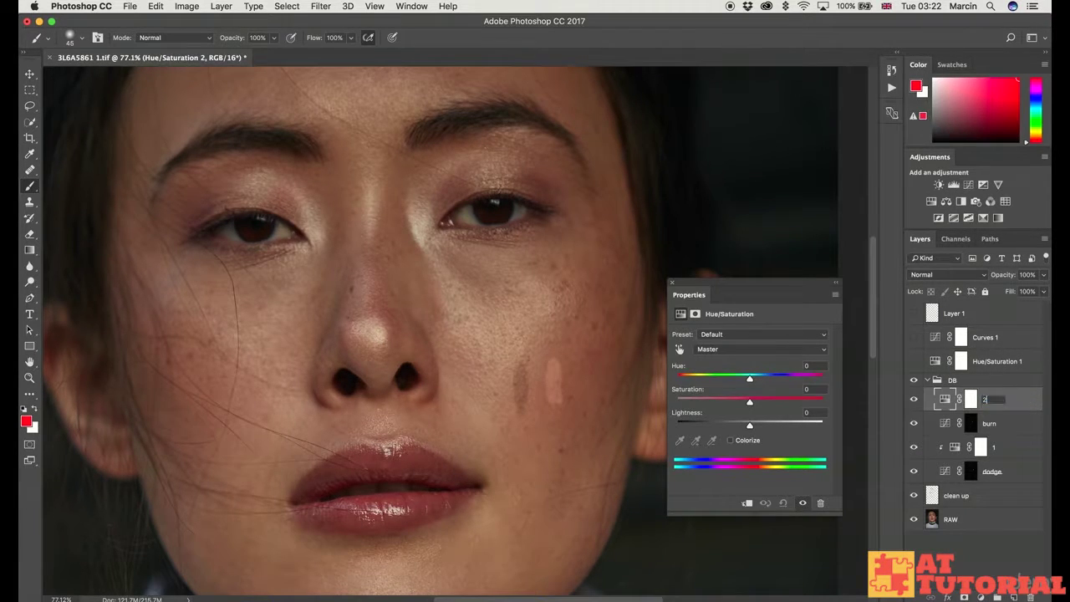
{"action": "key", "text": "Return"}
{"action": "right_click", "coordinate": [985, 405]}
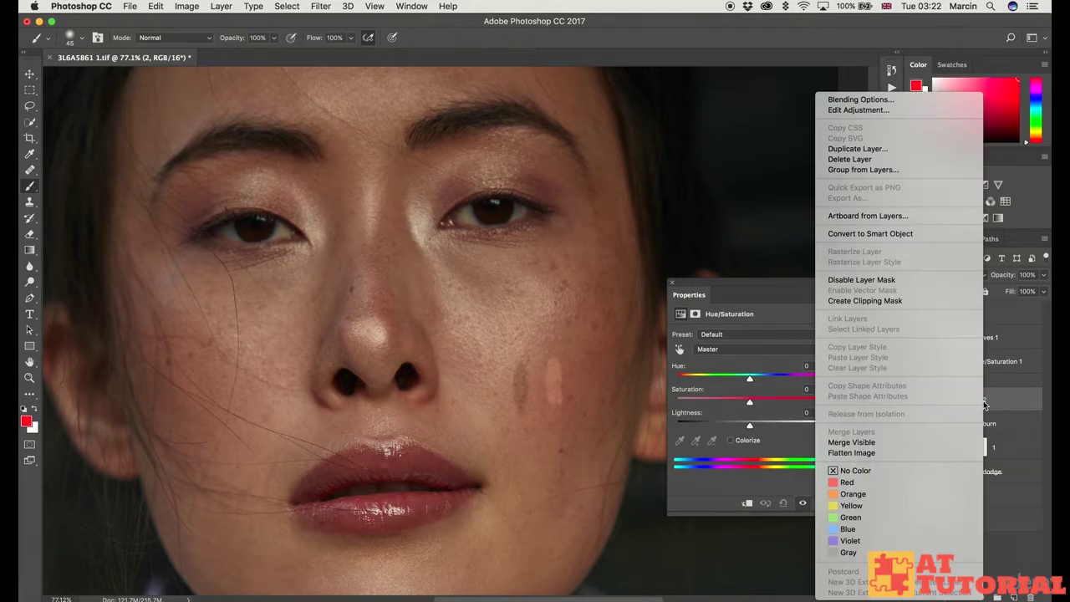
{"action": "left_click", "coordinate": [864, 301]}
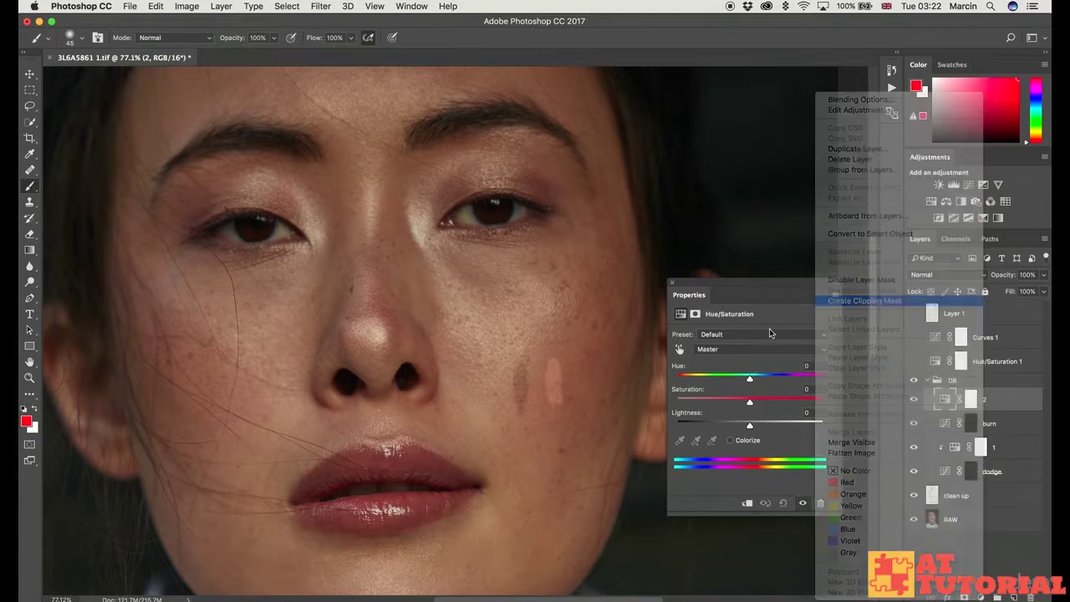
{"action": "left_click_drag", "start_coordinate": [750, 404], "coordinate": [754, 405]}
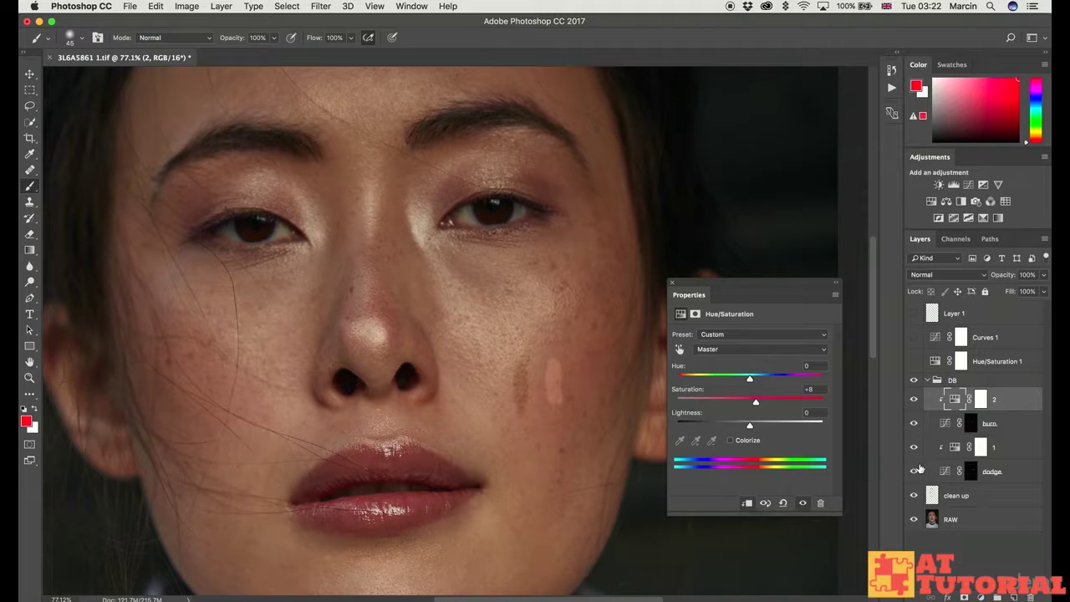
Delete the clipped Hue/Saturation layers 2 and 1
{"action": "left_click", "coordinate": [998, 401]}
{"action": "key", "text": "BackSpace"}
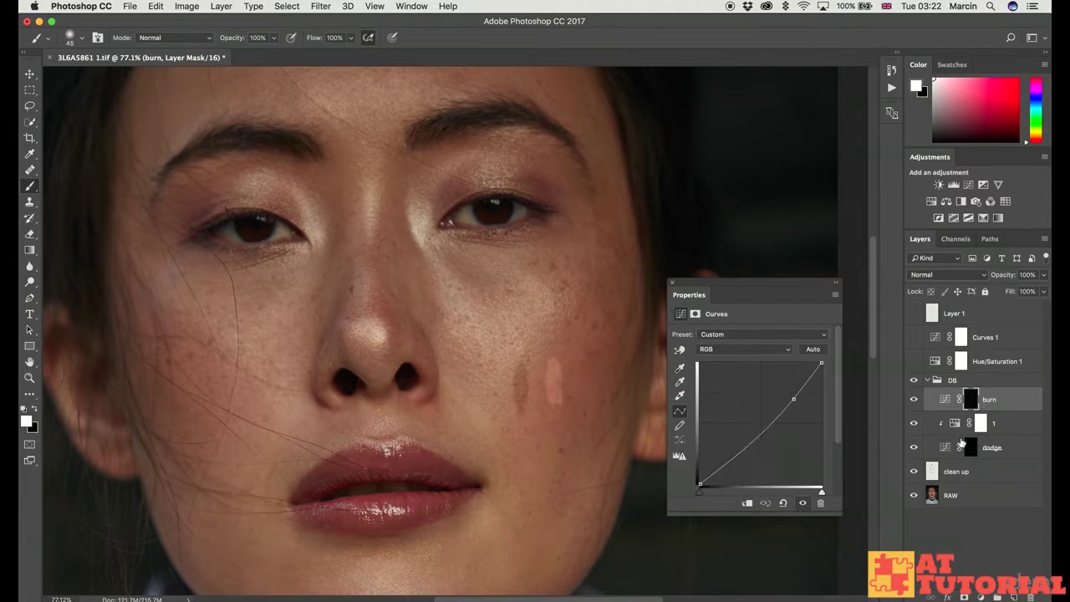
{"action": "left_click", "coordinate": [991, 422]}
{"action": "key", "text": "BackSpace"}
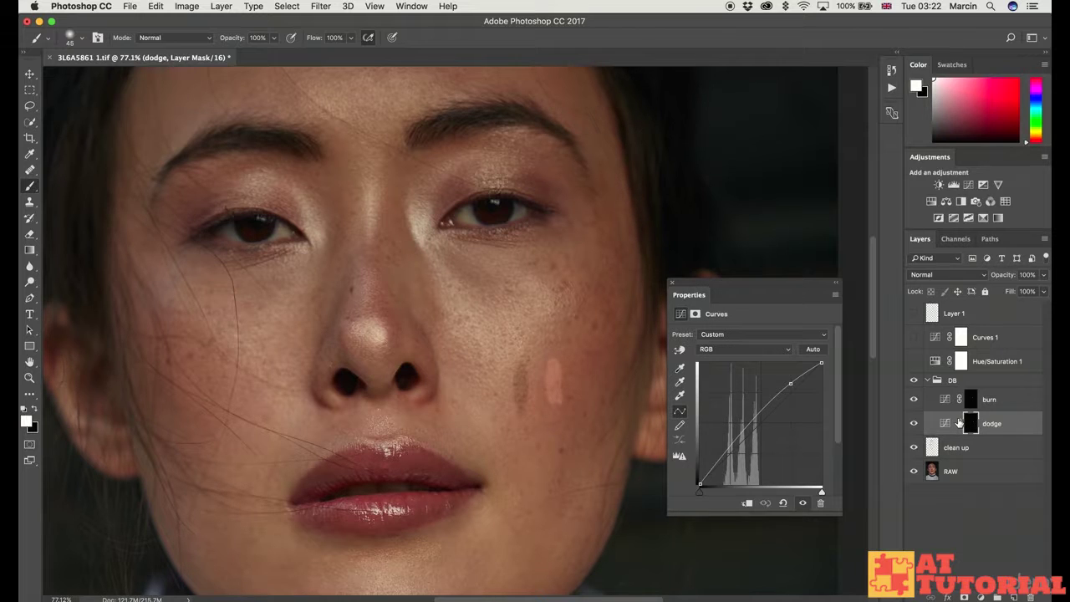
Undo back through the deletions, the test Hue/Saturation layers and the dodge and burn strokes on the cheek
{"action": "key", "text": "super+alt+z"}
{"action": "key", "text": "super+alt+z"}
{"action": "key", "text": "super+alt+z"}
{"action": "key", "text": "super+alt+z"}
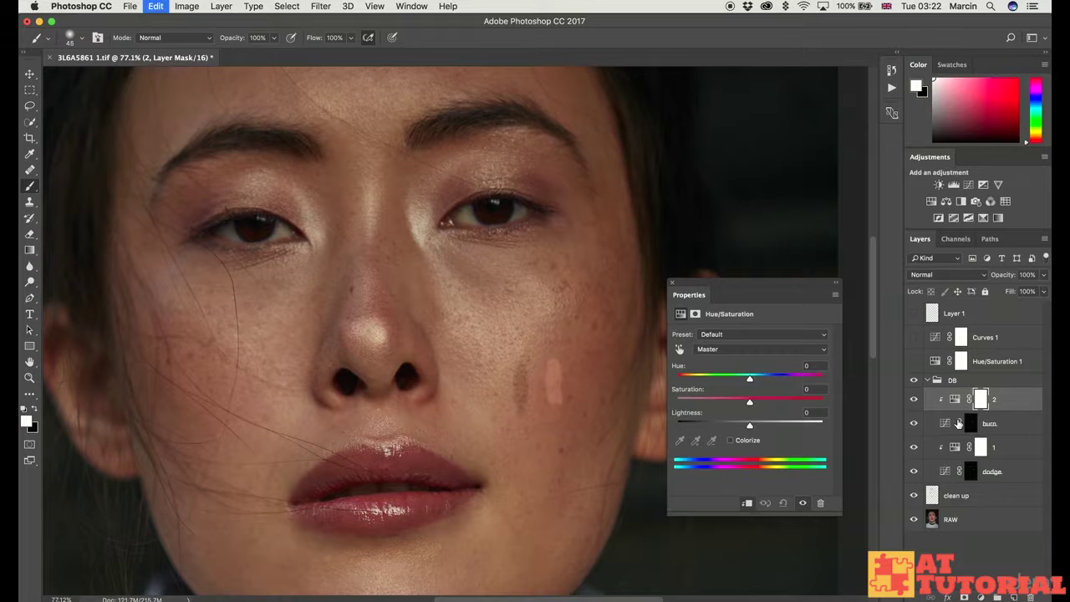
{"action": "key", "text": "super+alt+z"}
{"action": "key", "text": "super+alt+z"}
{"action": "key", "text": "super+alt+z"}
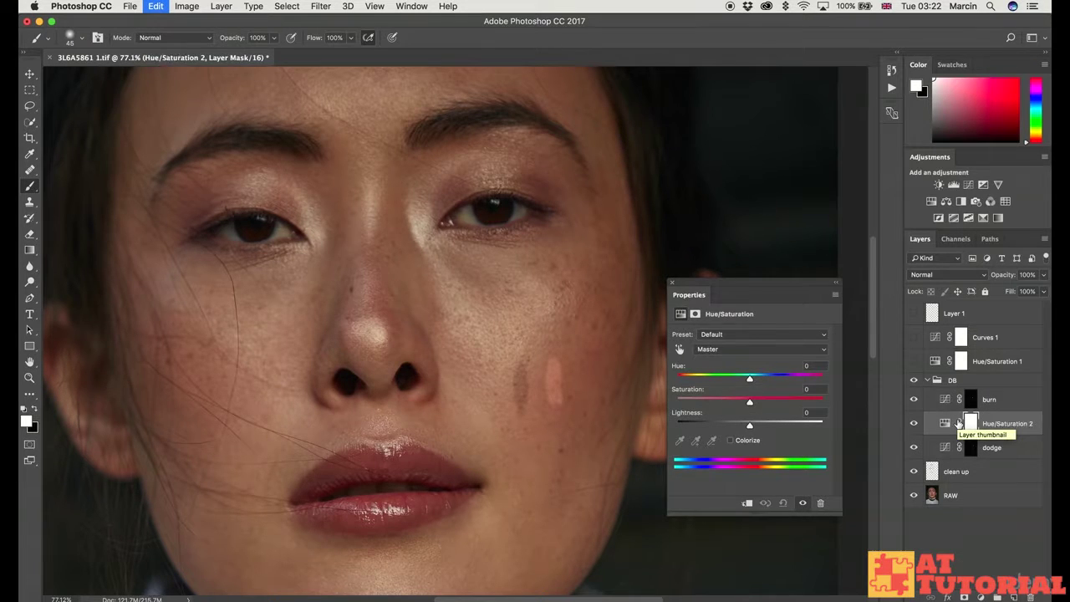
{"action": "key", "text": "super+alt+z"}
{"action": "key", "text": "super+alt+z"}
{"action": "key", "text": "super+alt+z"}
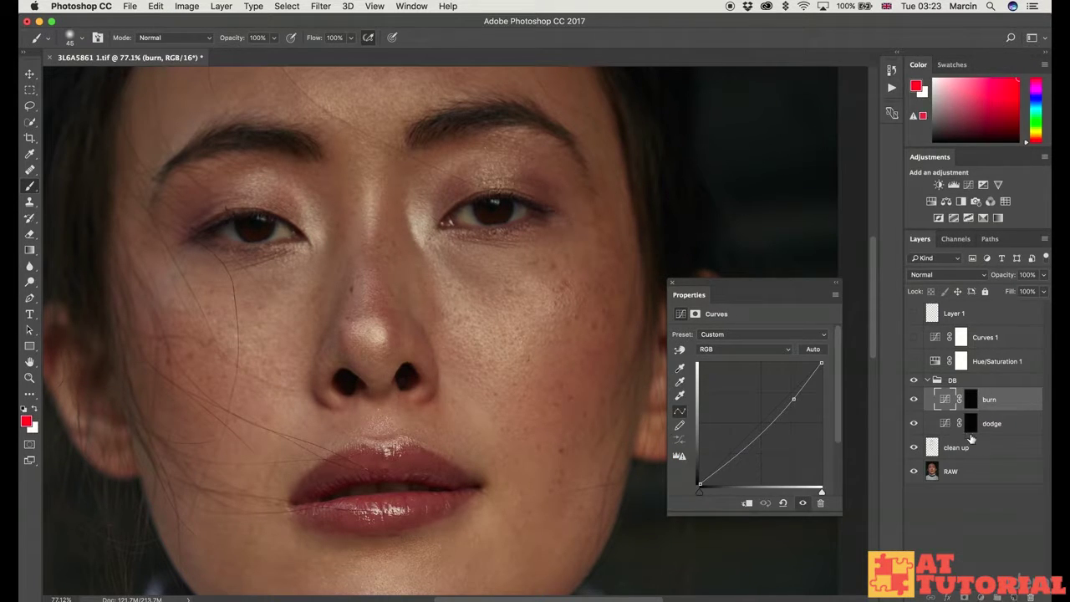
Invert the layer masks of the dodge and burn layers to white
{"action": "left_click", "coordinate": [969, 431]}
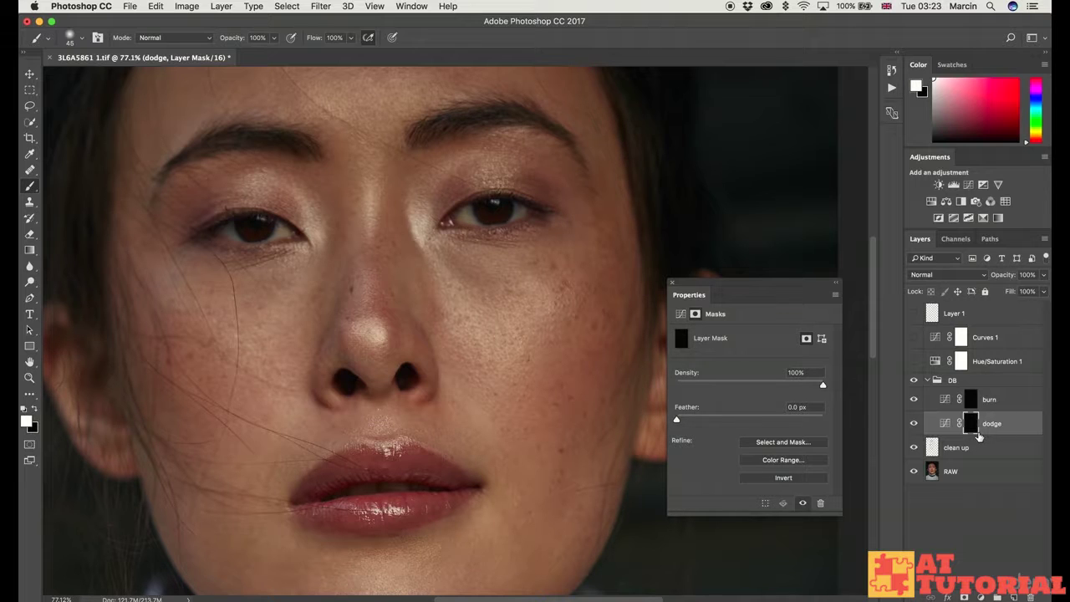
{"action": "left_click", "coordinate": [943, 424]}
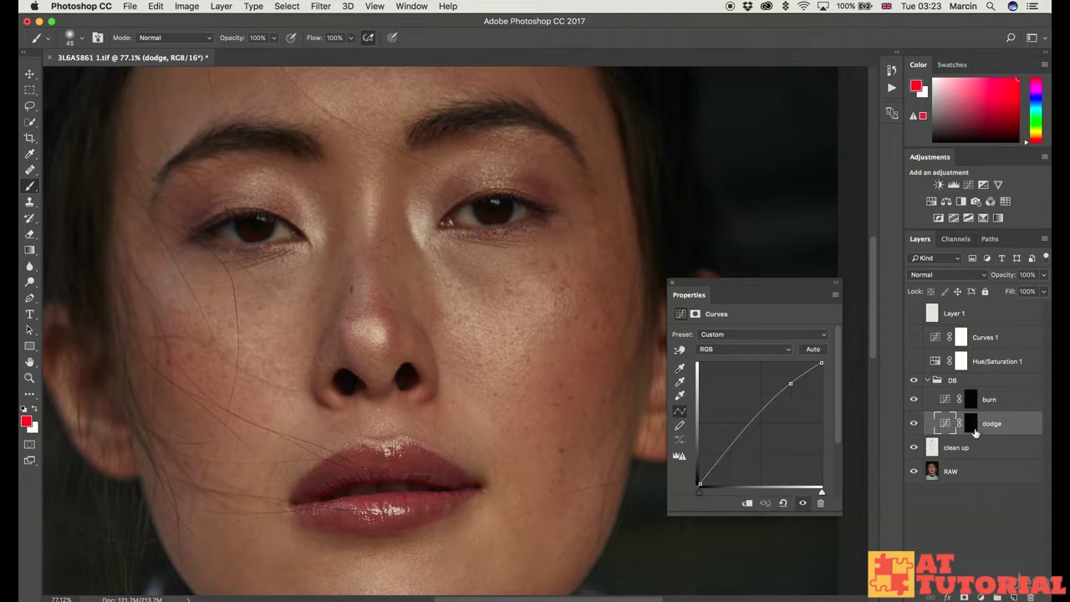
{"action": "left_click", "coordinate": [969, 427]}
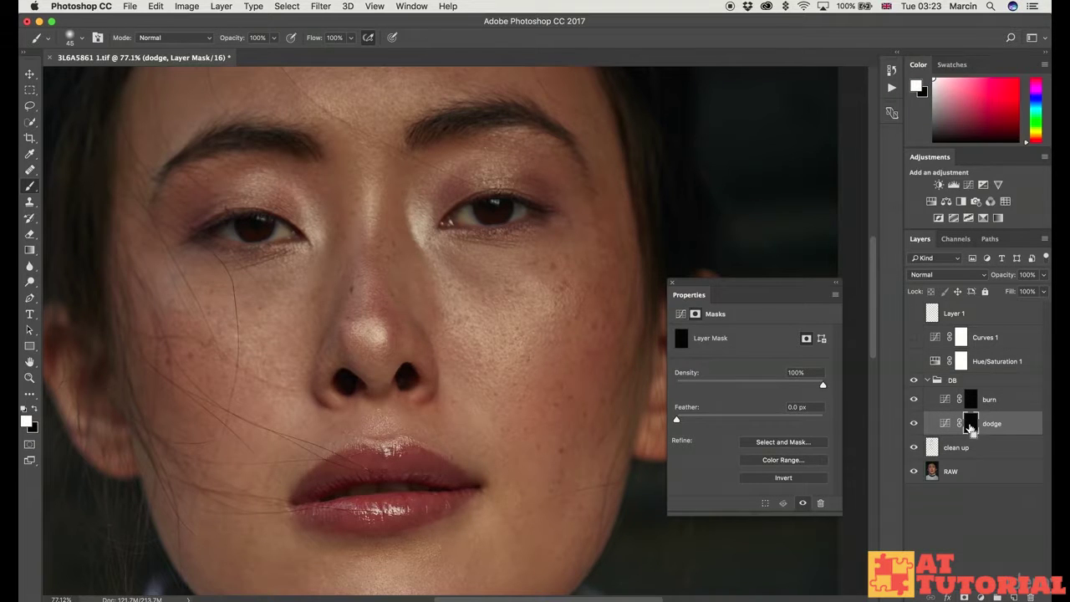
{"action": "key", "text": "super+i"}
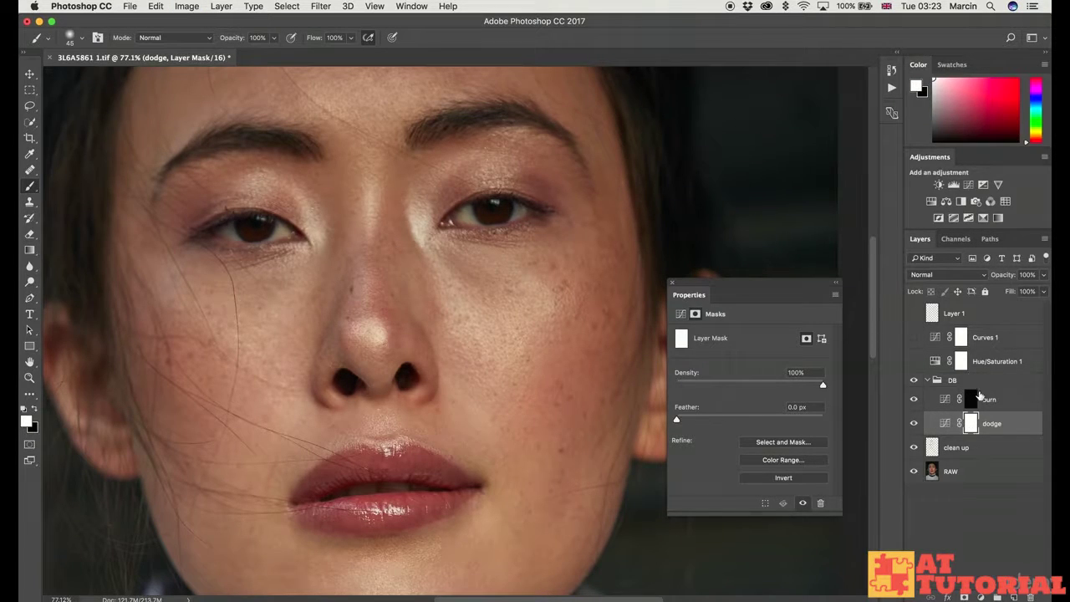
{"action": "left_click", "coordinate": [974, 399]}
{"action": "left_click", "coordinate": [971, 401]}
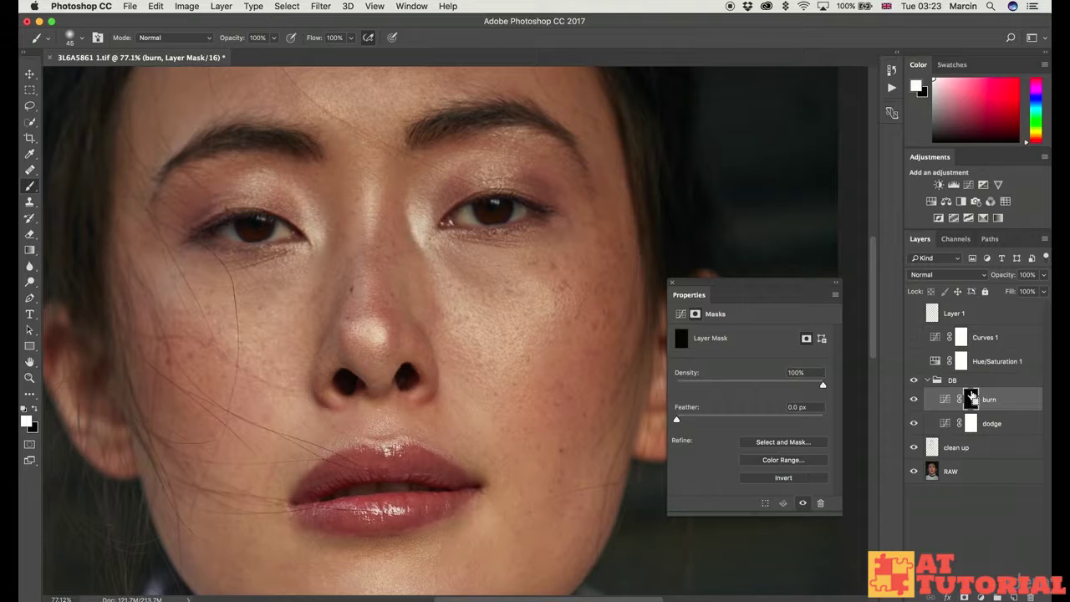
{"action": "key", "text": "super+i"}
Add a Hue/Saturation adjustment layer above the dodge layer and name it desaturate
{"action": "left_click", "coordinate": [986, 425]}
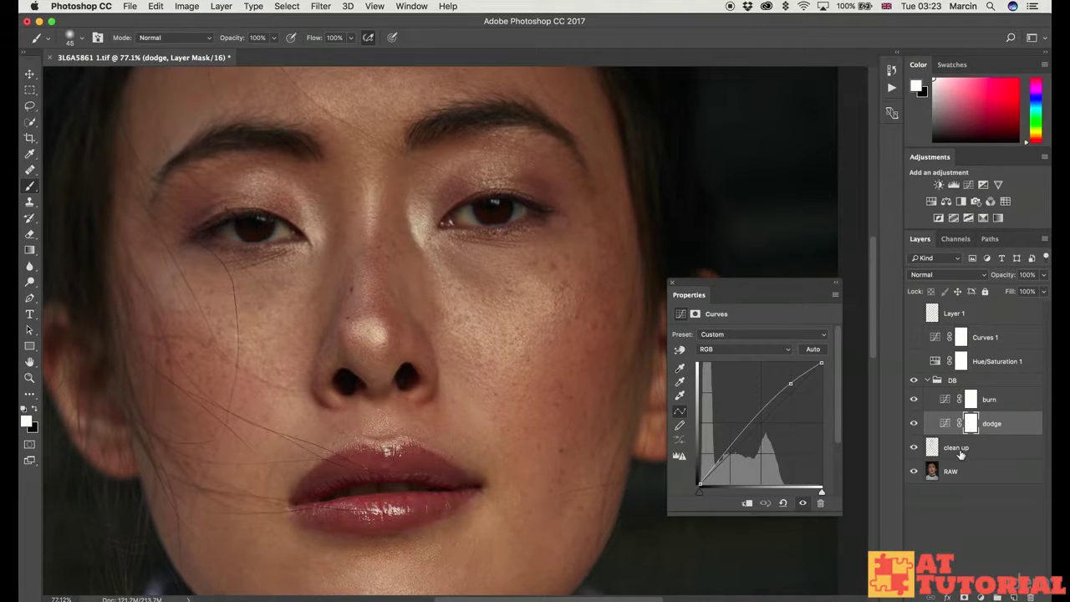
{"action": "left_click", "coordinate": [980, 596]}
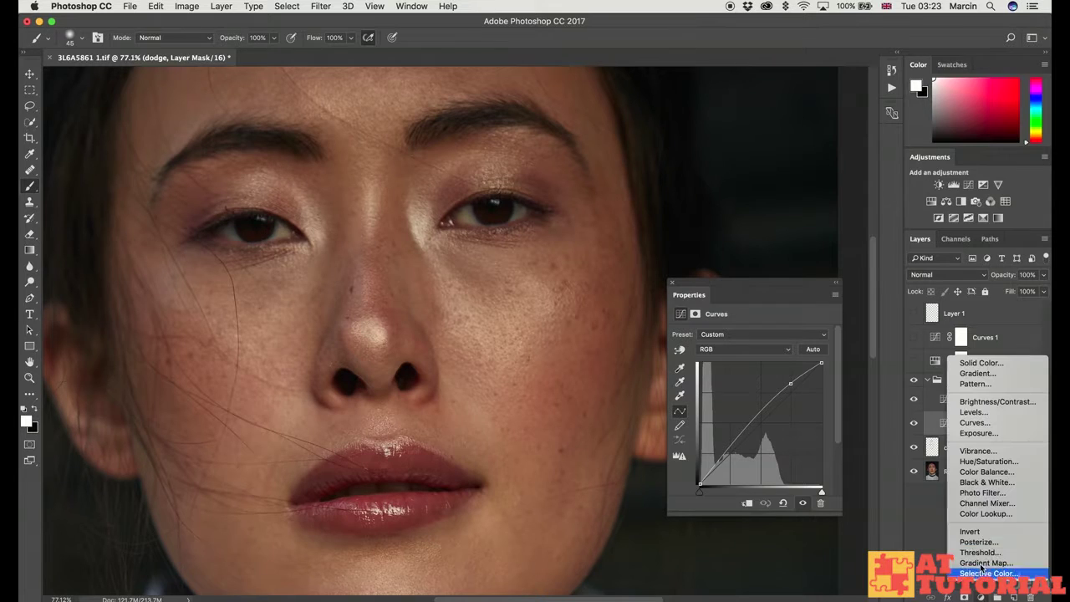
{"action": "left_click", "coordinate": [986, 461]}
{"action": "double_click", "coordinate": [997, 424]}
{"action": "type", "text": "desatur"}
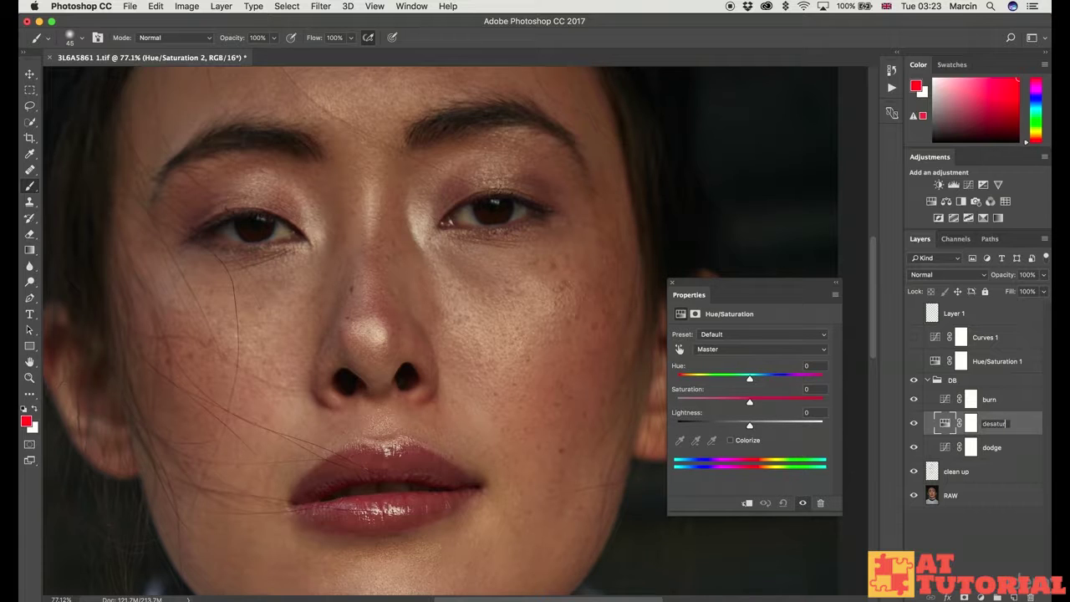
{"action": "type", "text": "ate"}
{"action": "key", "text": "Return"}
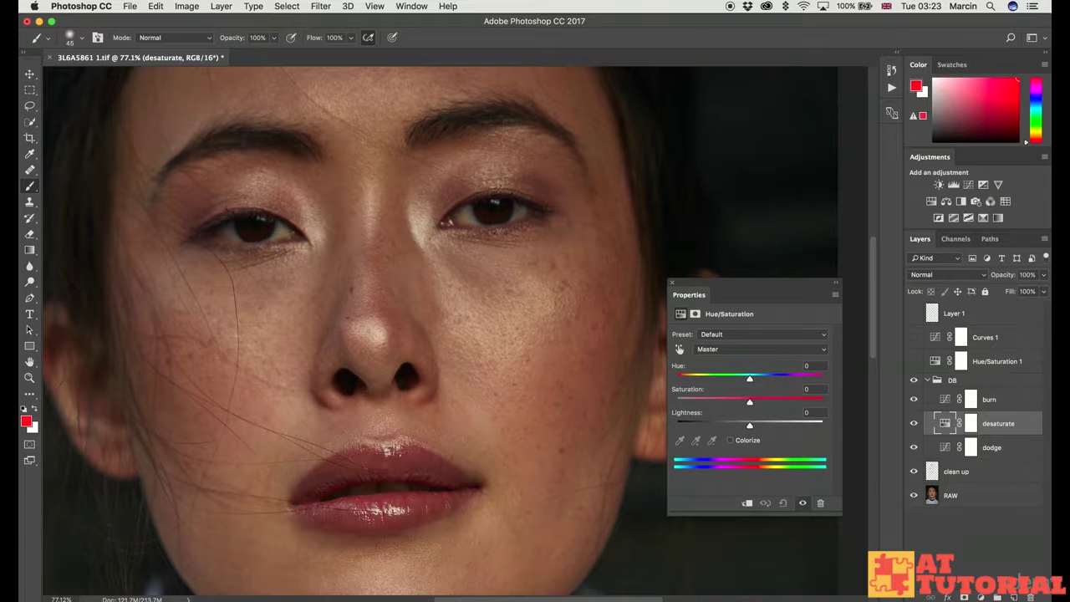
Group the desaturate and dodge layers under the name dodge, and give the group a layer mask inverted to black
{"action": "left_click", "coordinate": [991, 448], "text": "shift"}
{"action": "key", "text": "super+g"}
{"action": "double_click", "coordinate": [968, 417]}
{"action": "type", "text": "dodge"}
{"action": "key", "text": "Return"}
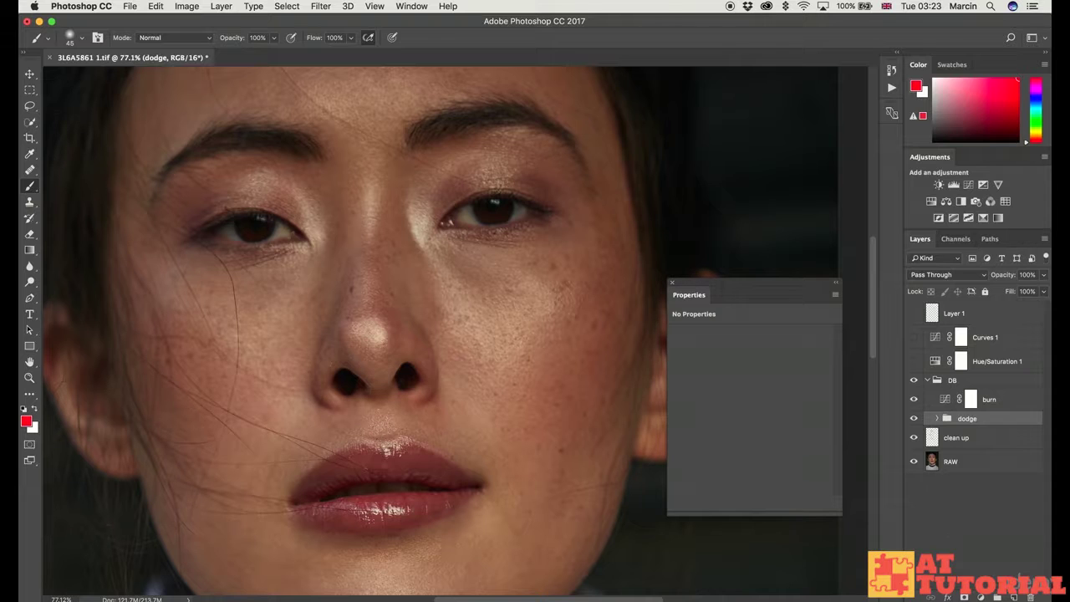
{"action": "left_click", "coordinate": [964, 597]}
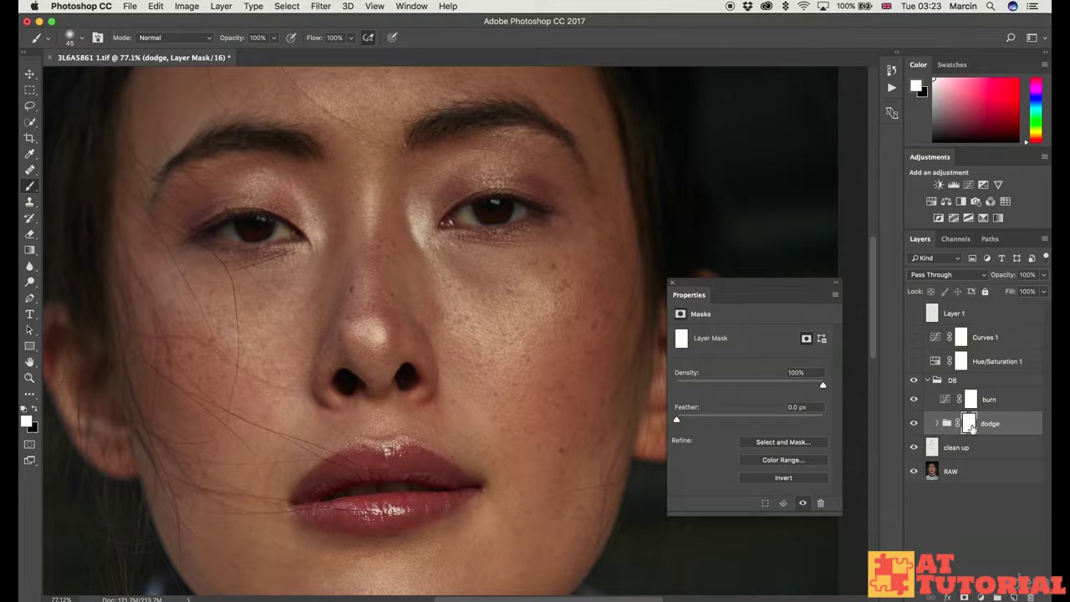
{"action": "key", "text": "super+i"}
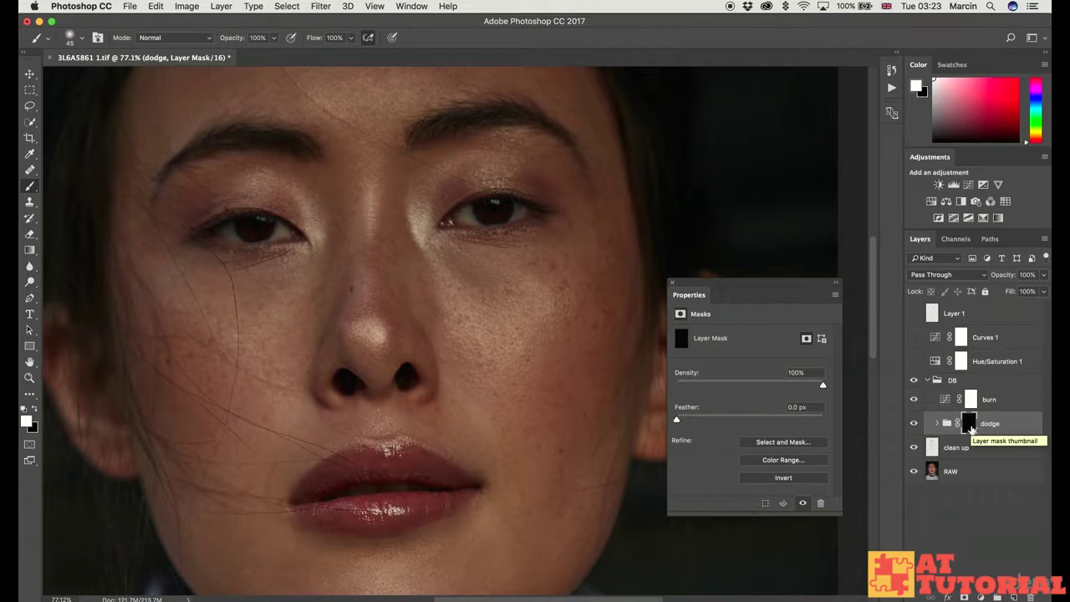
Check the masks inside the dodge group and paint a short vertical white test stroke on the group's mask over the cheek
{"action": "left_click", "coordinate": [937, 426]}
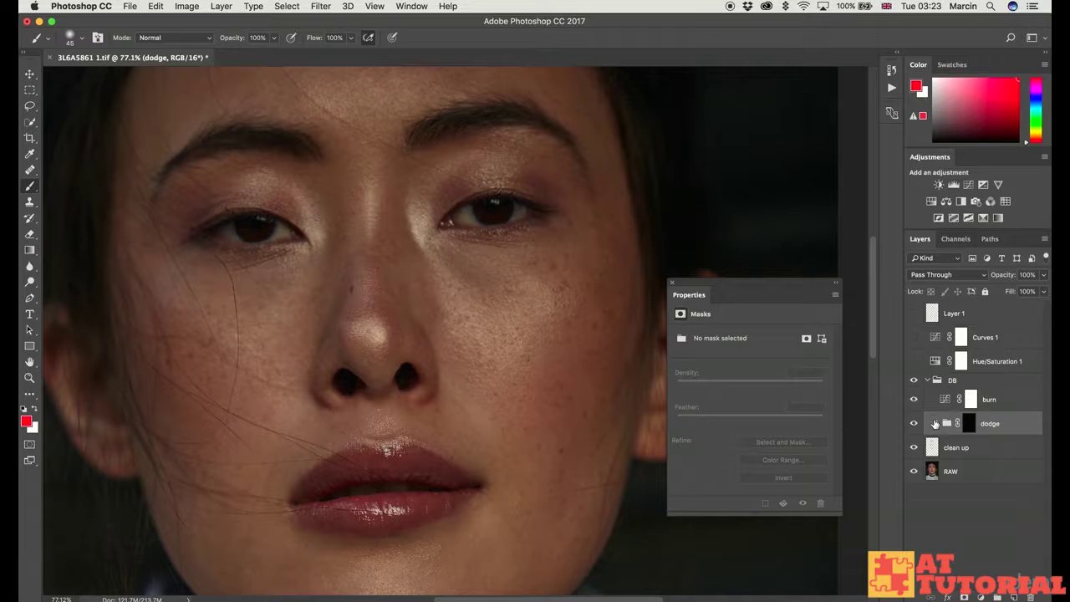
{"action": "left_click", "coordinate": [937, 424]}
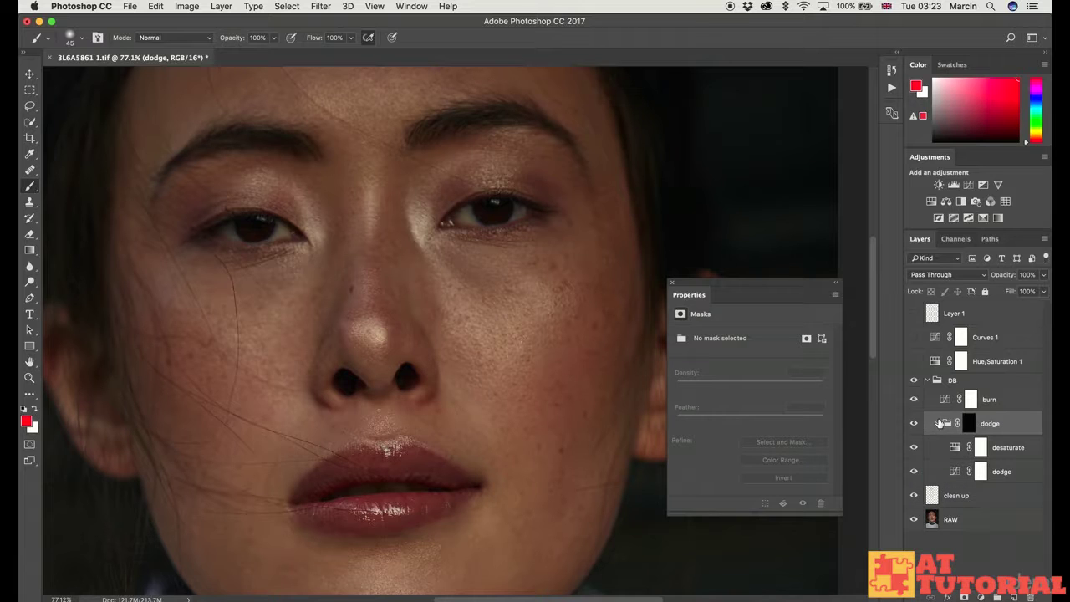
{"action": "left_click", "coordinate": [979, 471]}
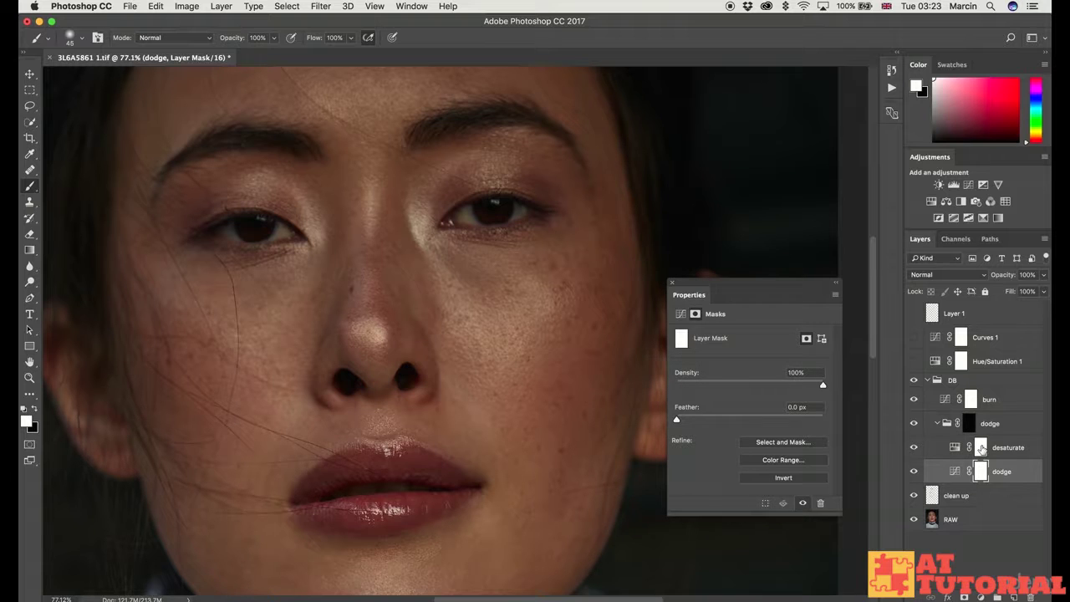
{"action": "left_click", "coordinate": [978, 448]}
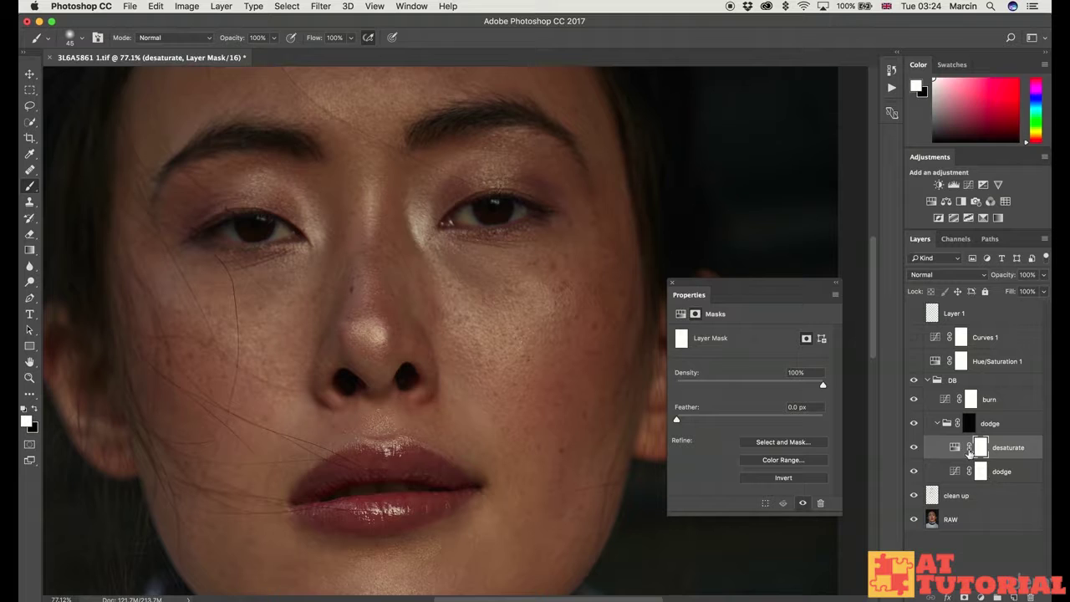
{"action": "left_click", "coordinate": [937, 424]}
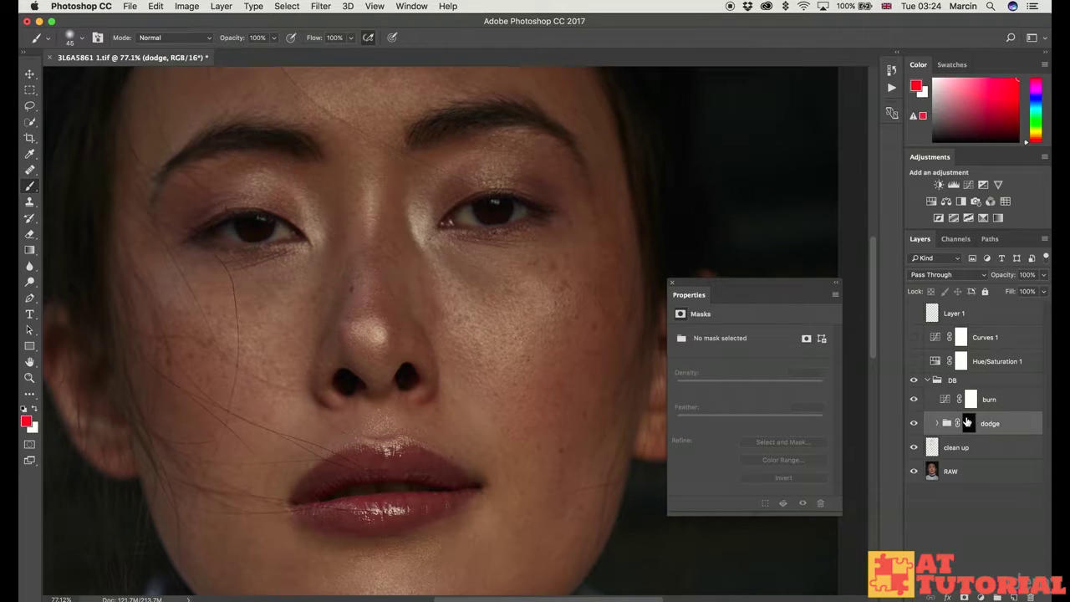
{"action": "left_click", "coordinate": [969, 422]}
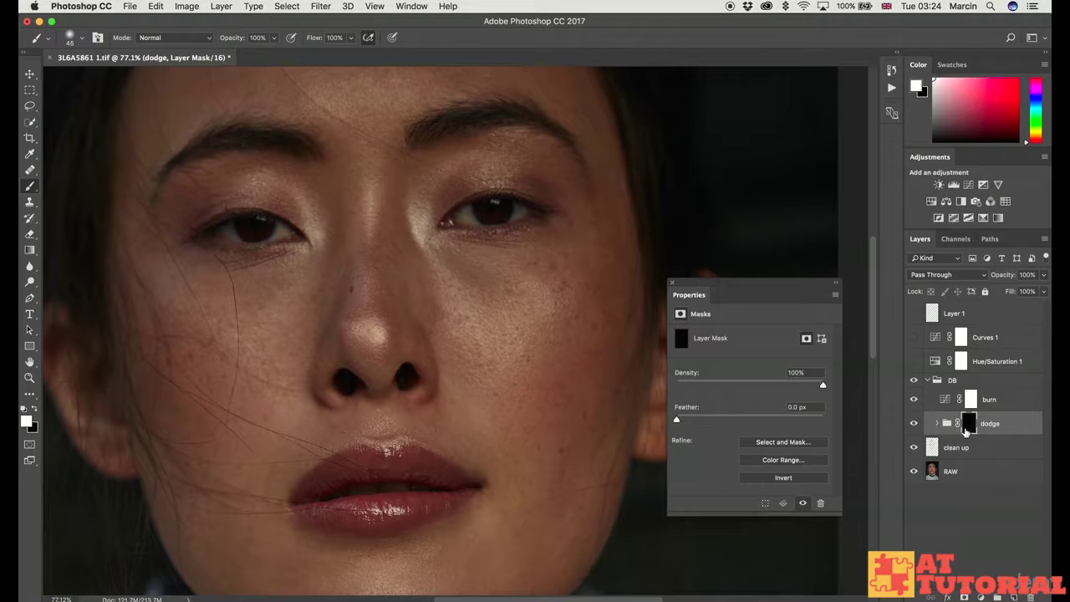
{"action": "left_click_drag", "start_coordinate": [525, 385], "coordinate": [528, 428]}
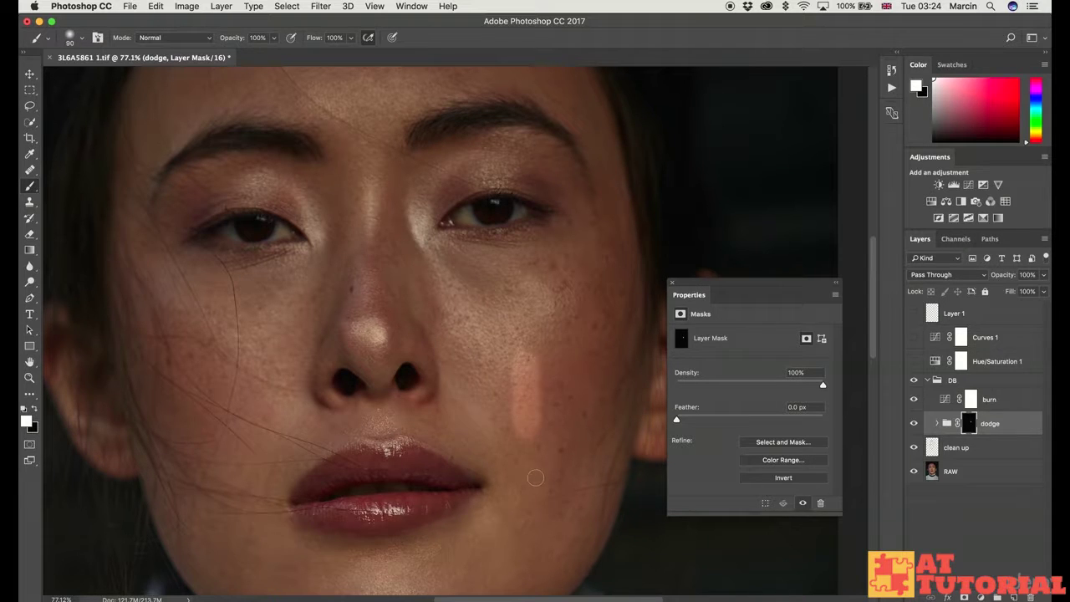
Fine-tune the Saturation of the desaturate layer in the dodge group, trying -7 and easing it back slightly toward 0
{"action": "left_click", "coordinate": [936, 423]}
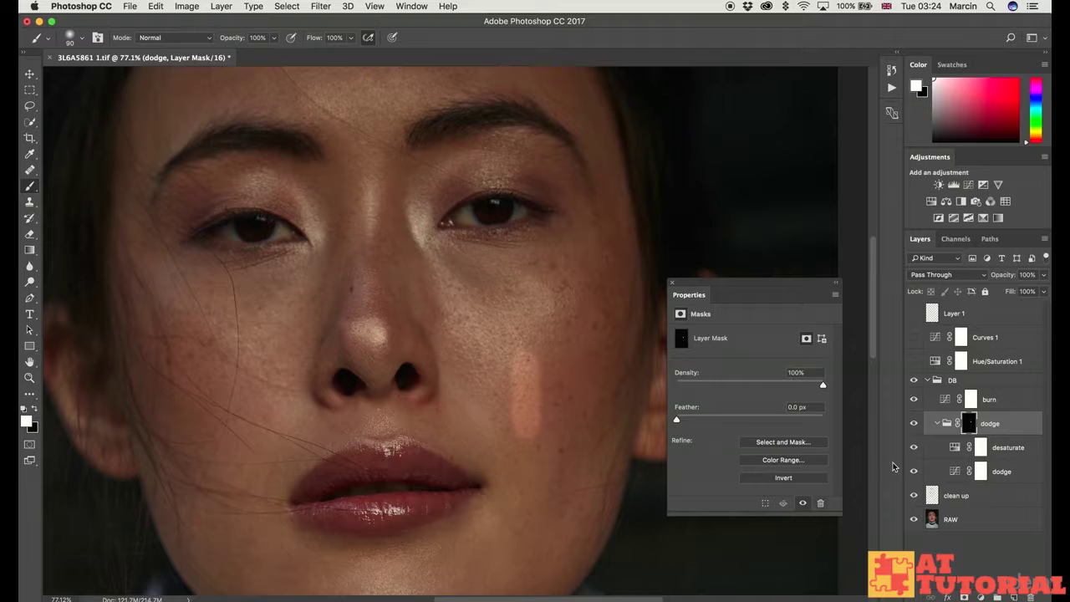
{"action": "left_click", "coordinate": [954, 453]}
{"action": "left_click_drag", "start_coordinate": [747, 403], "coordinate": [744, 403]}
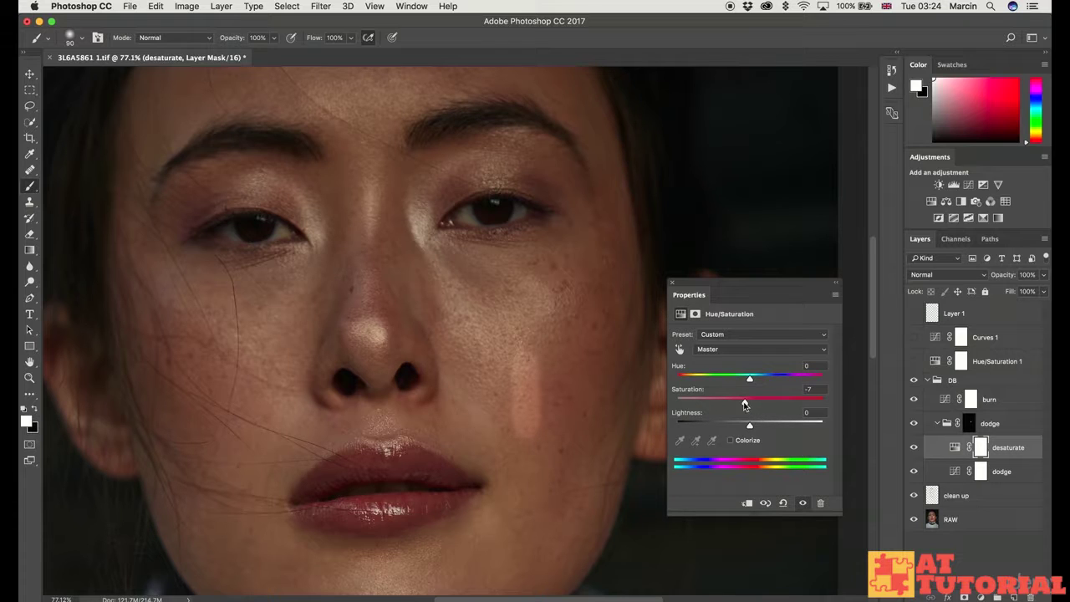
{"action": "left_click_drag", "start_coordinate": [744, 402], "coordinate": [747, 404]}
Display the dodge group's mask on its own, paint over the white test stroke in black, and return to the image view
{"action": "left_click", "coordinate": [967, 423]}
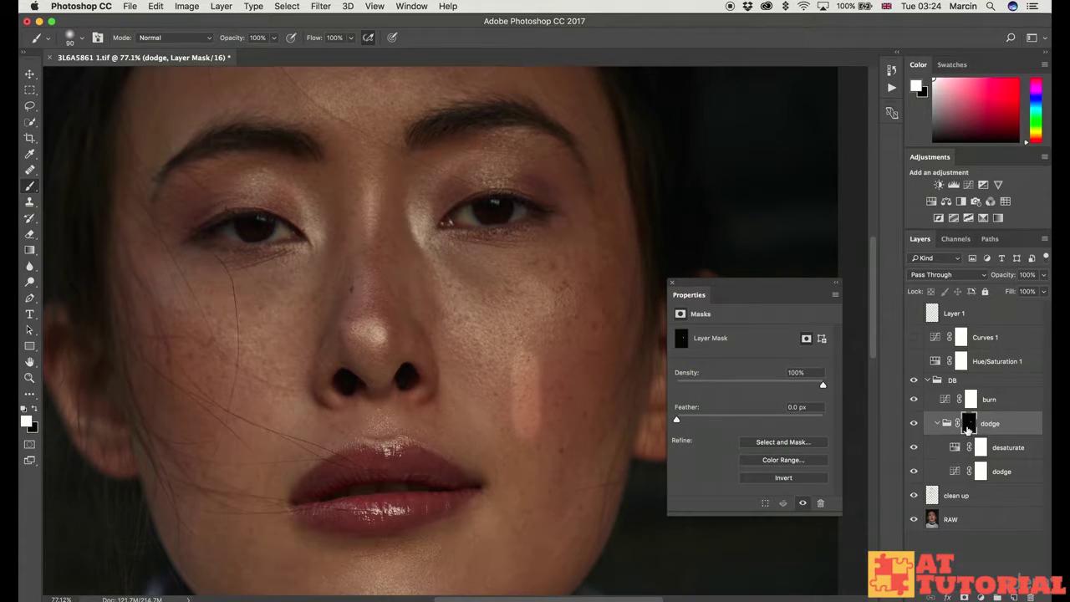
{"action": "left_click", "coordinate": [966, 426], "text": "alt"}
{"action": "left_click", "coordinate": [967, 425], "text": "alt"}
{"action": "left_click", "coordinate": [967, 424], "text": "alt"}
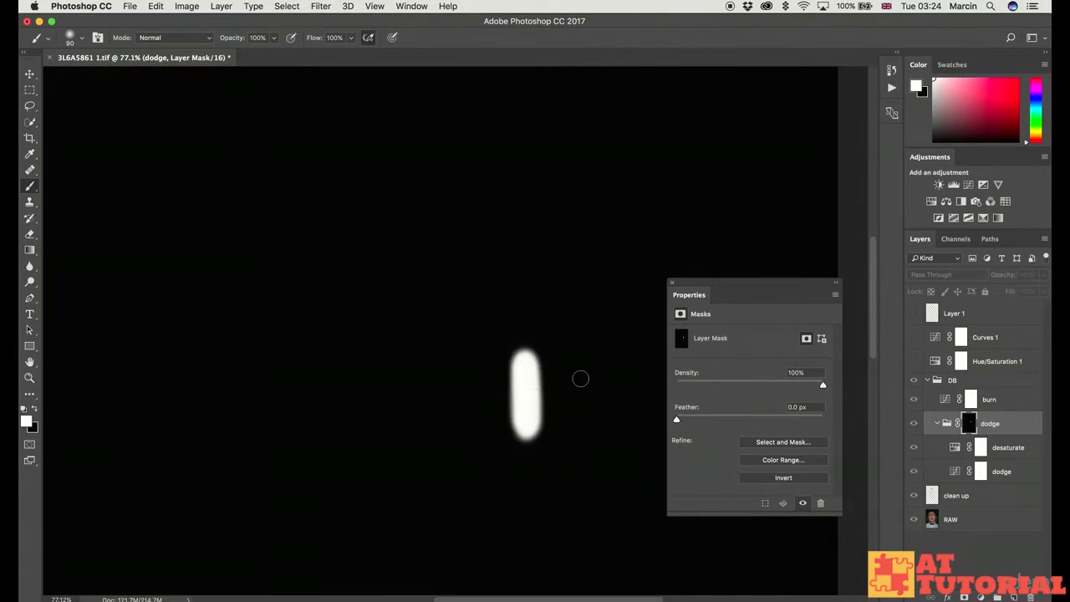
{"action": "key", "text": "x"}
{"action": "mouse_move", "coordinate": [516, 446]}
{"action": "left_mouse_down"}
{"action": "mouse_move", "coordinate": [542, 434]}
{"action": "mouse_move", "coordinate": [550, 449]}
{"action": "mouse_move", "coordinate": [502, 412]}
{"action": "mouse_move", "coordinate": [537, 438]}
{"action": "mouse_move", "coordinate": [488, 373]}
{"action": "mouse_move", "coordinate": [546, 423]}
{"action": "mouse_move", "coordinate": [497, 348]}
{"action": "mouse_move", "coordinate": [535, 364]}
{"action": "left_mouse_up"}
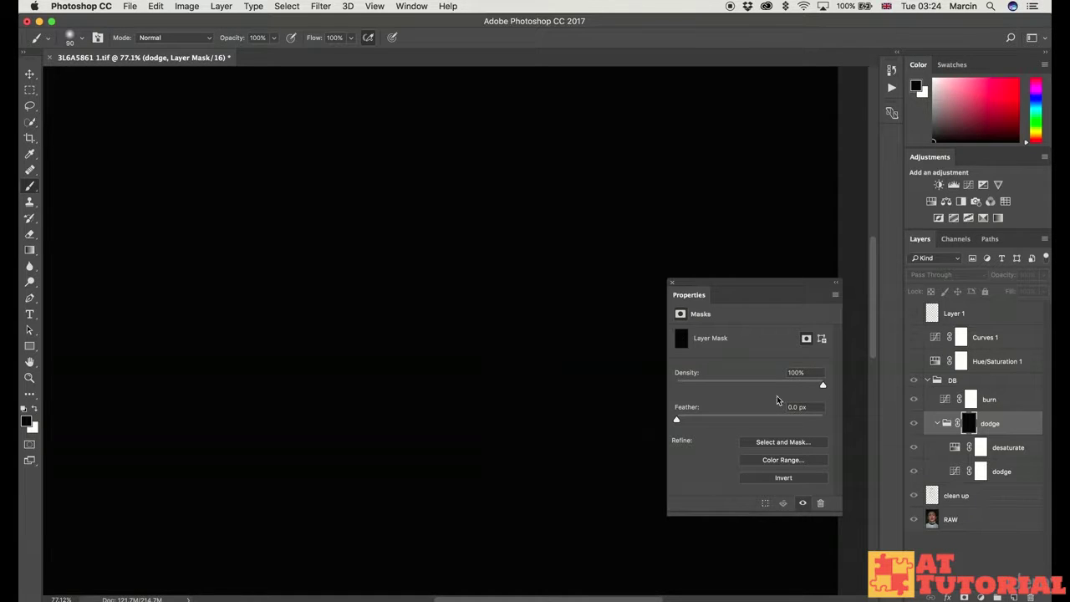
{"action": "left_click", "coordinate": [966, 423], "text": "alt"}
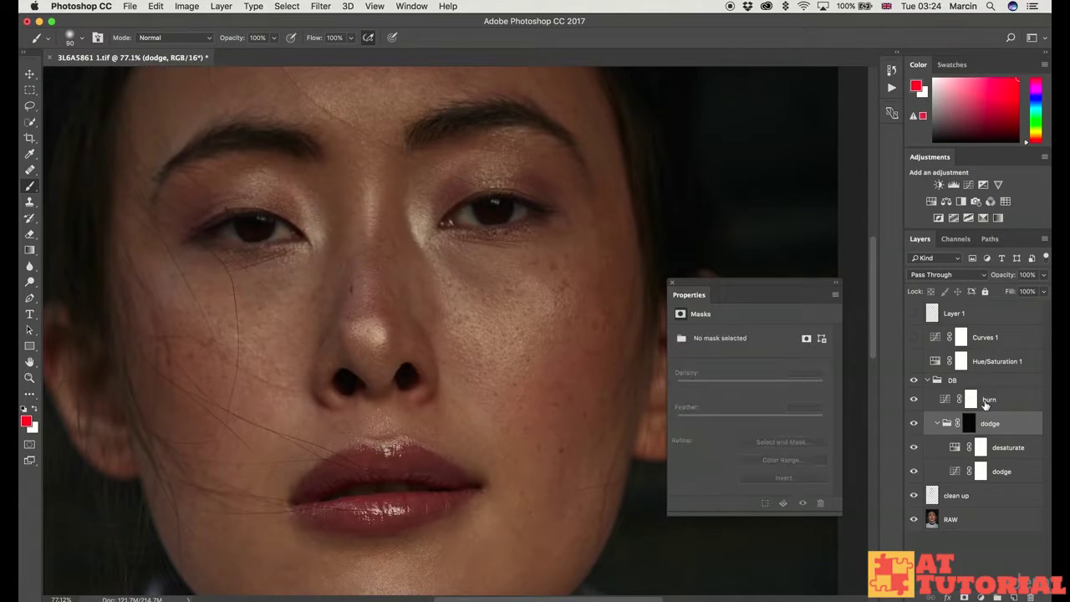
Add a Hue/Saturation adjustment layer above the burn layer and name it saturate
{"action": "left_click", "coordinate": [936, 424]}
{"action": "left_click", "coordinate": [989, 400]}
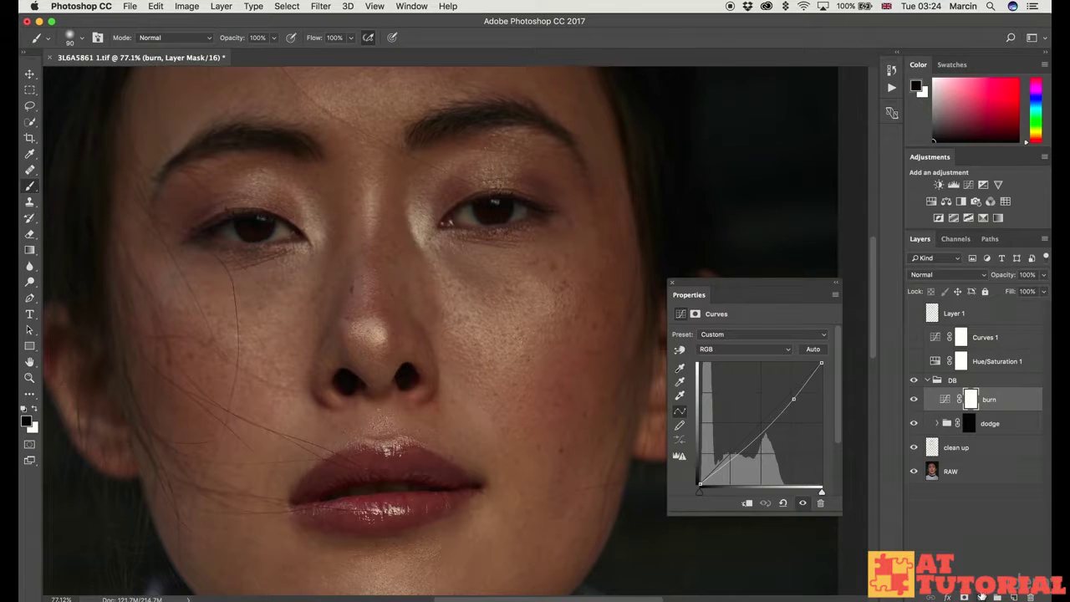
{"action": "left_click", "coordinate": [980, 596]}
{"action": "left_click", "coordinate": [1001, 462]}
{"action": "double_click", "coordinate": [997, 399]}
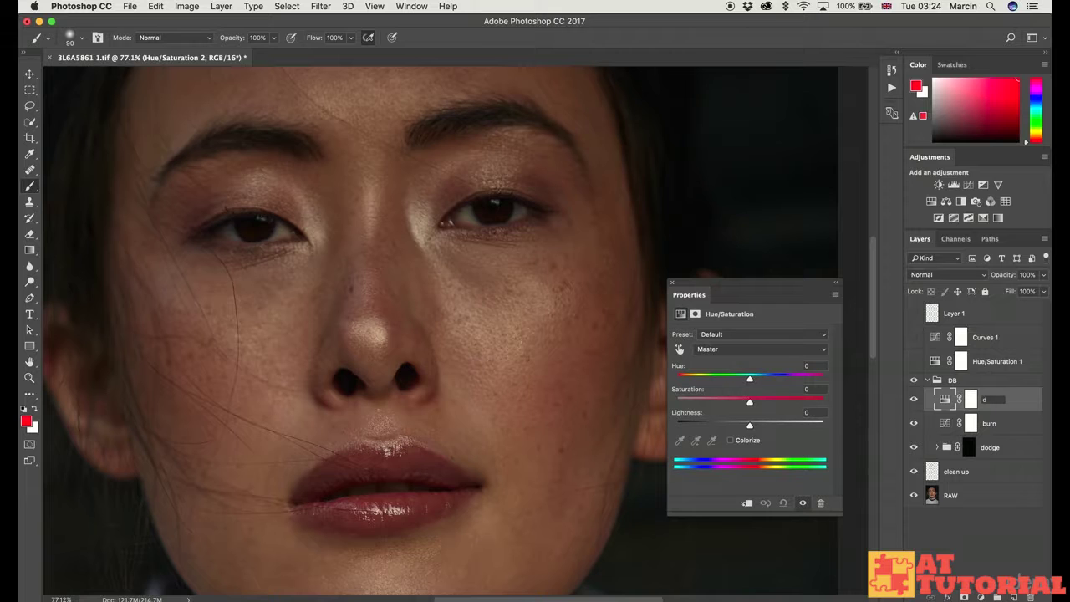
{"action": "key", "text": "BackSpace"}
{"action": "key", "text": "BackSpace"}
{"action": "type", "text": "saturate"}
{"action": "key", "text": "Return"}
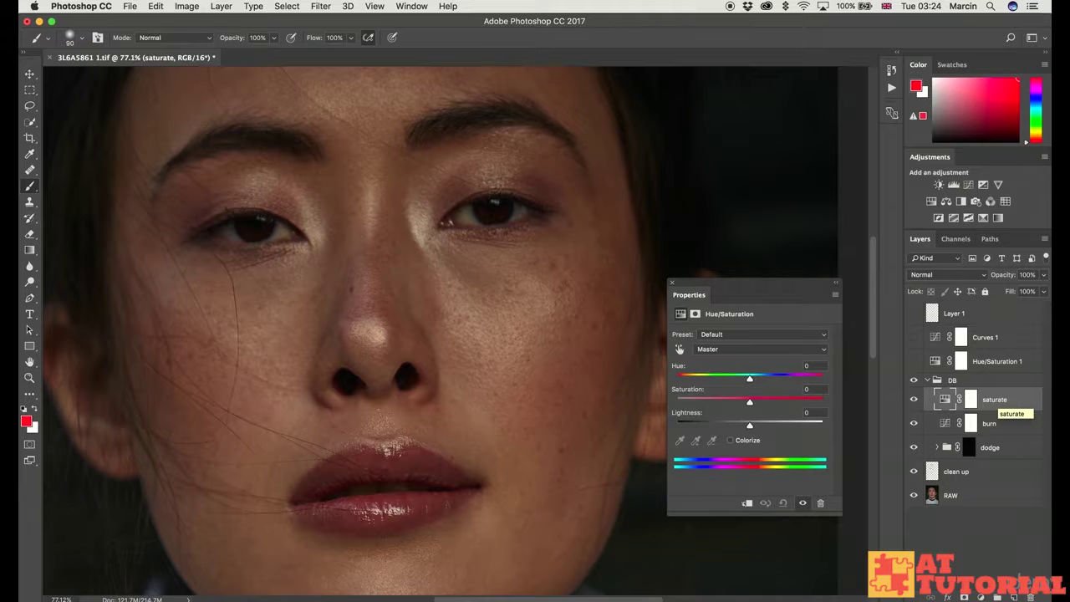
Group the saturate and burn layers under the name burn
{"action": "left_click", "coordinate": [1007, 430], "text": "shift"}
{"action": "key", "text": "super+g"}
{"action": "double_click", "coordinate": [970, 394]}
{"action": "type", "text": "burn"}
{"action": "key", "text": "Return"}
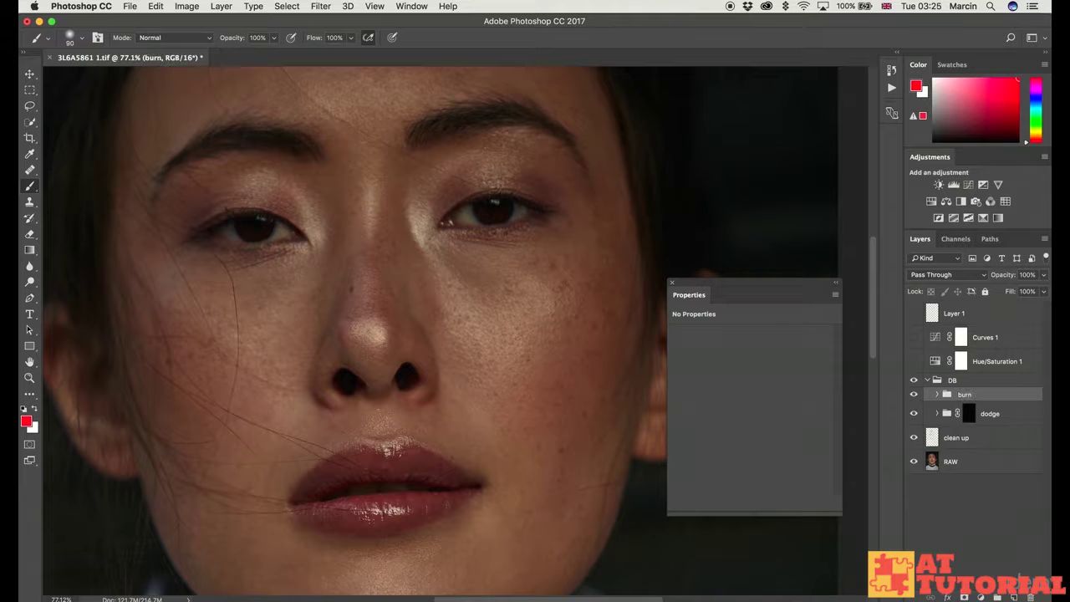
Add a layer mask to the burn group and invert it to black
{"action": "left_click", "coordinate": [937, 395]}
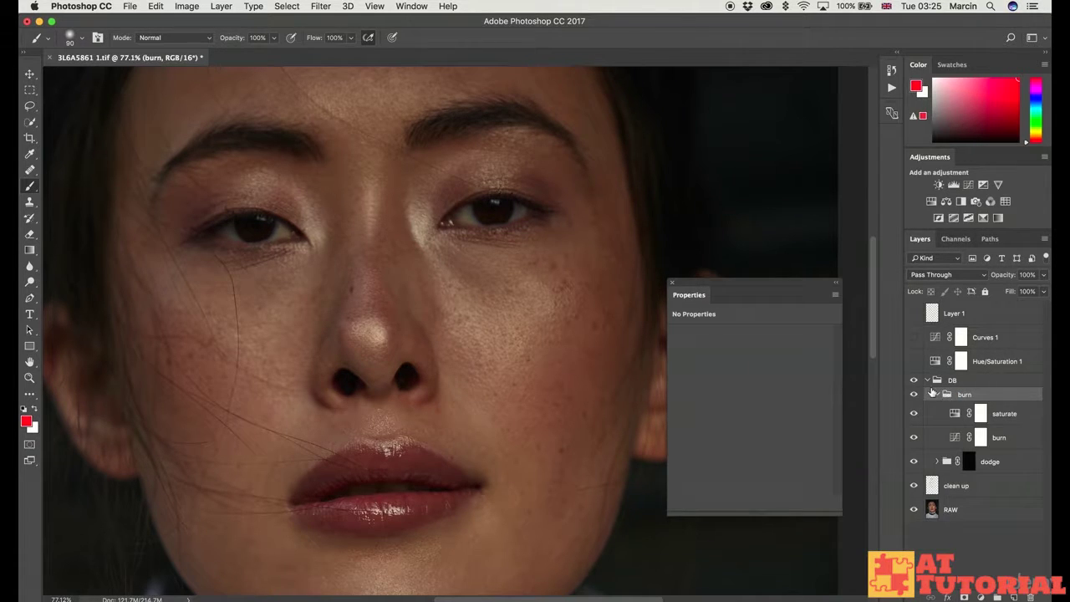
{"action": "left_click", "coordinate": [937, 394]}
{"action": "left_click", "coordinate": [963, 596]}
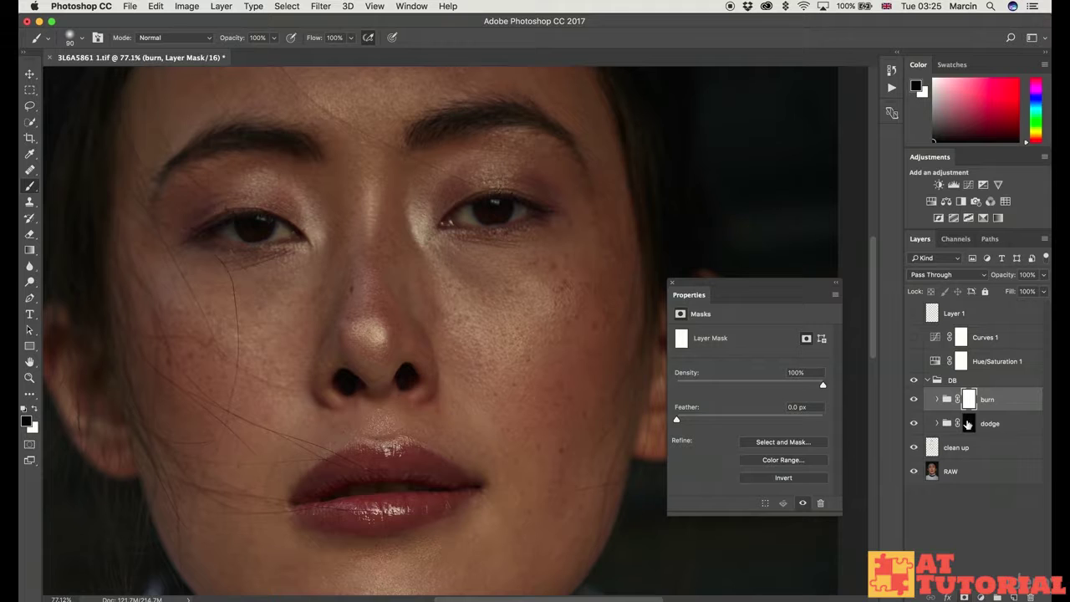
{"action": "key", "text": "super+i"}
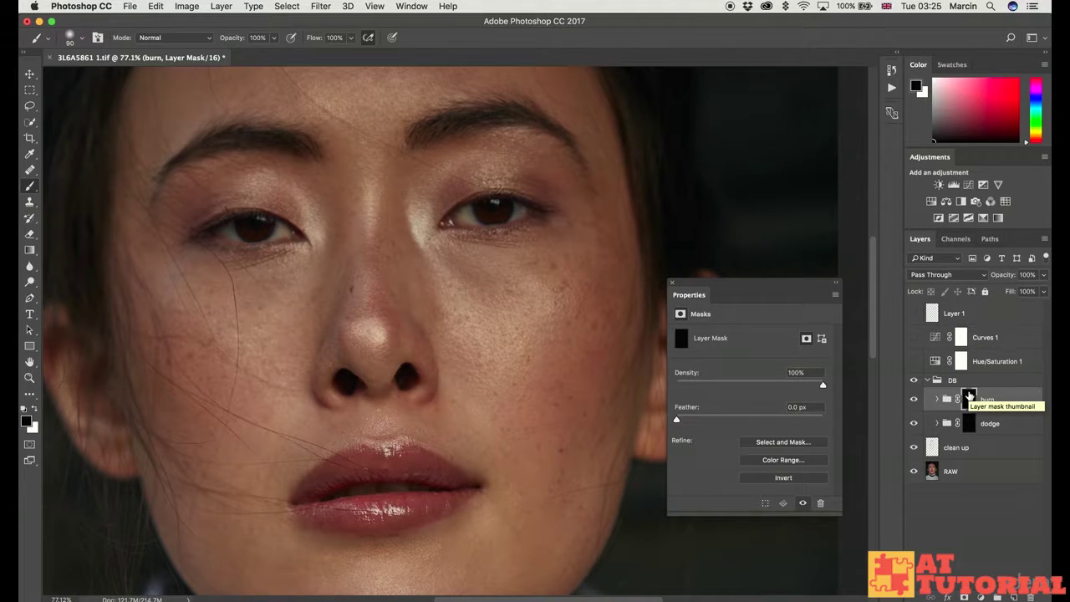
Target the dodge group's mask and set up a white brush of size 70 with 5% flow
{"action": "left_click", "coordinate": [926, 382]}
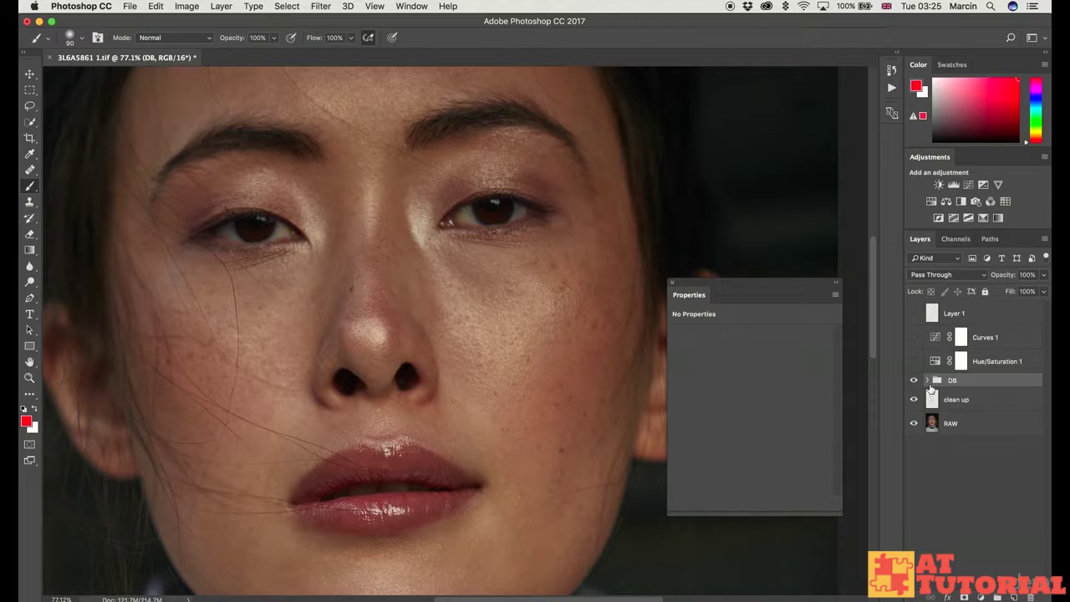
{"action": "left_click", "coordinate": [926, 380]}
{"action": "left_click", "coordinate": [968, 423]}
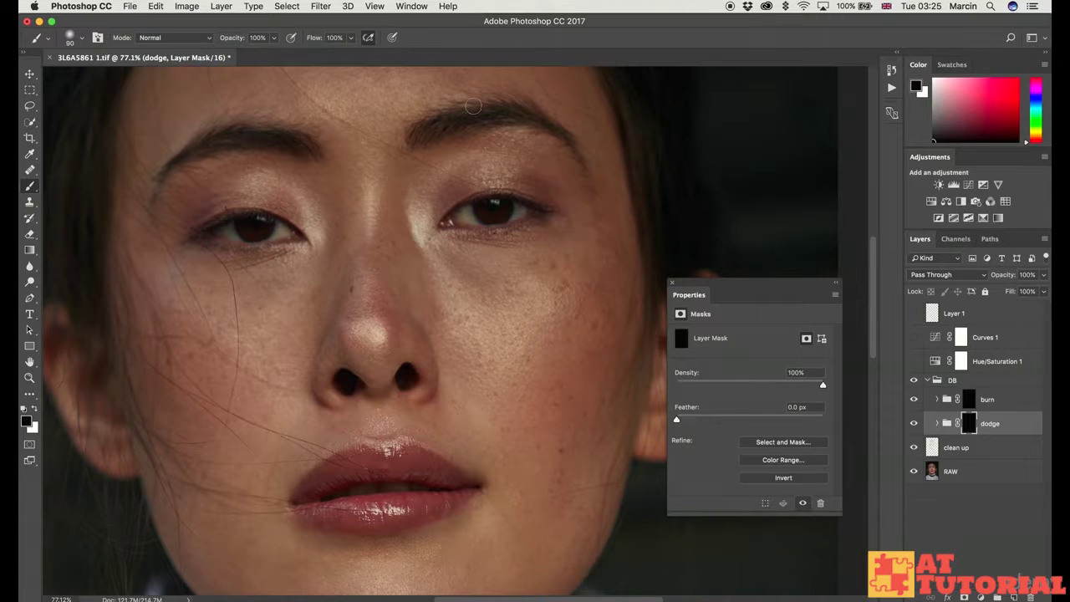
{"action": "left_click", "coordinate": [334, 38]}
{"action": "type", "text": "5"}
{"action": "key", "text": "bracketleft"}
{"action": "key", "text": "x"}
Show the Hue/Saturation 1 and Curves 1 helper layers and reduce the brush size to 45
{"action": "left_click", "coordinate": [915, 361]}
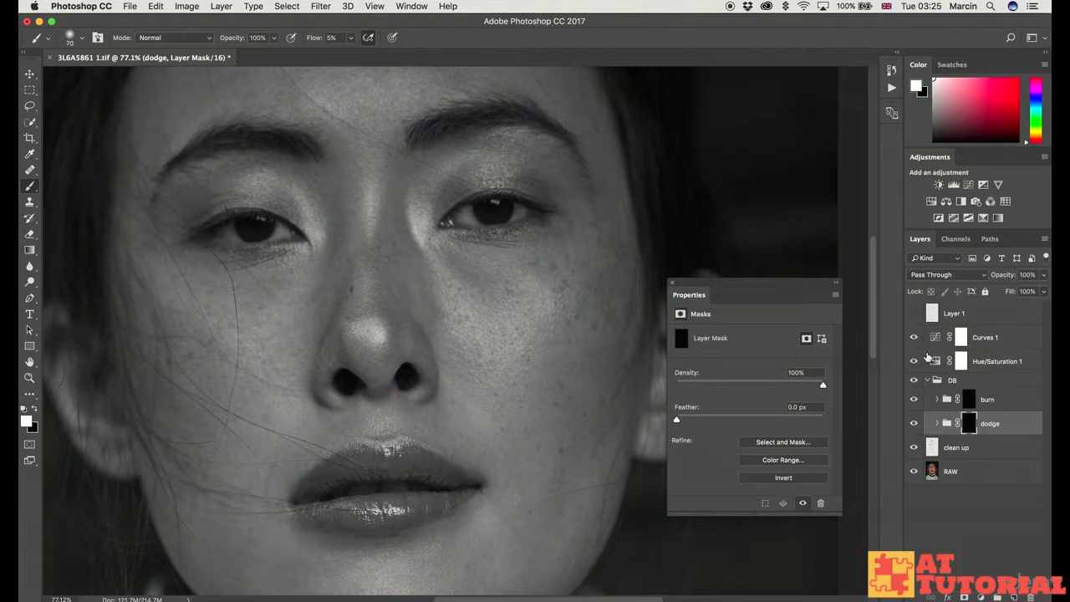
{"action": "left_click", "coordinate": [913, 337]}
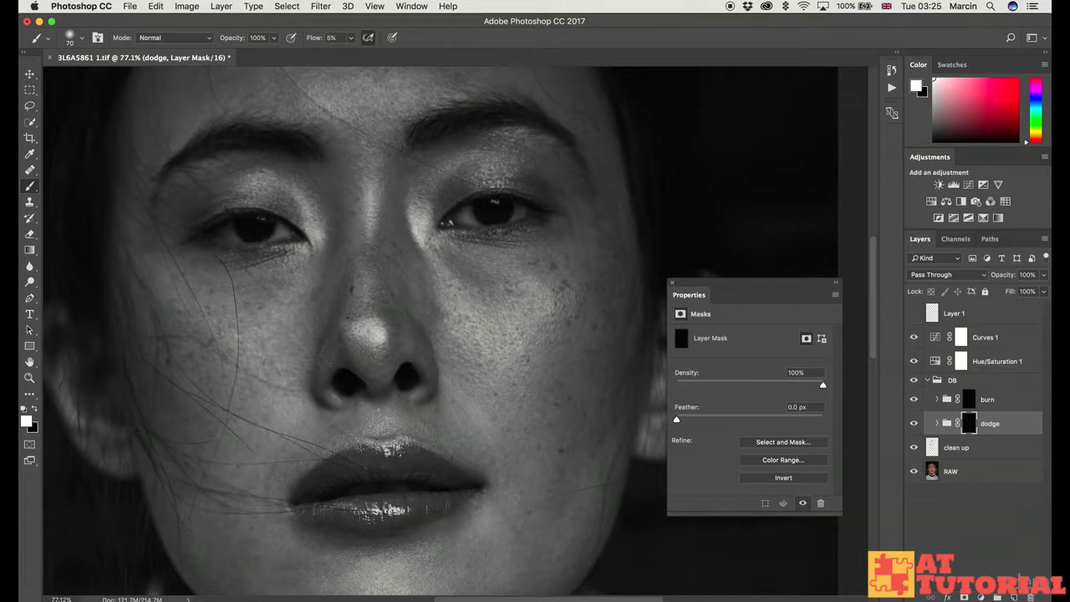
{"action": "key", "text": "bracketleft"}
Delete the Hue/Saturation 1, Curves 1 and Layer 1 layers and collapse the DB group
{"action": "left_click", "coordinate": [978, 362]}
{"action": "key", "text": "BackSpace"}
{"action": "left_click", "coordinate": [969, 334]}
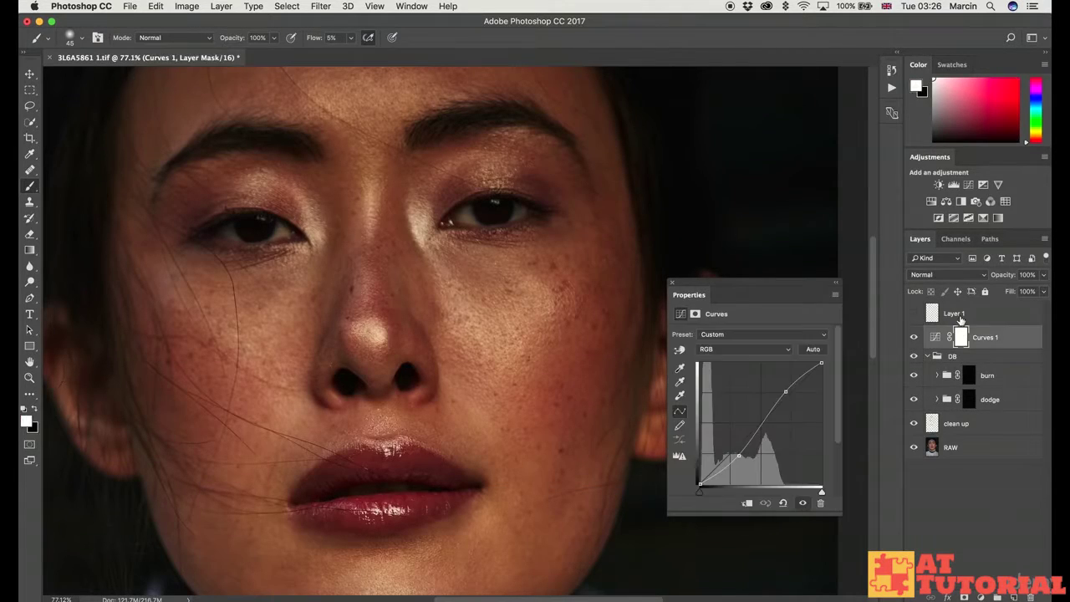
{"action": "key", "text": "BackSpace"}
{"action": "key", "text": "BackSpace"}
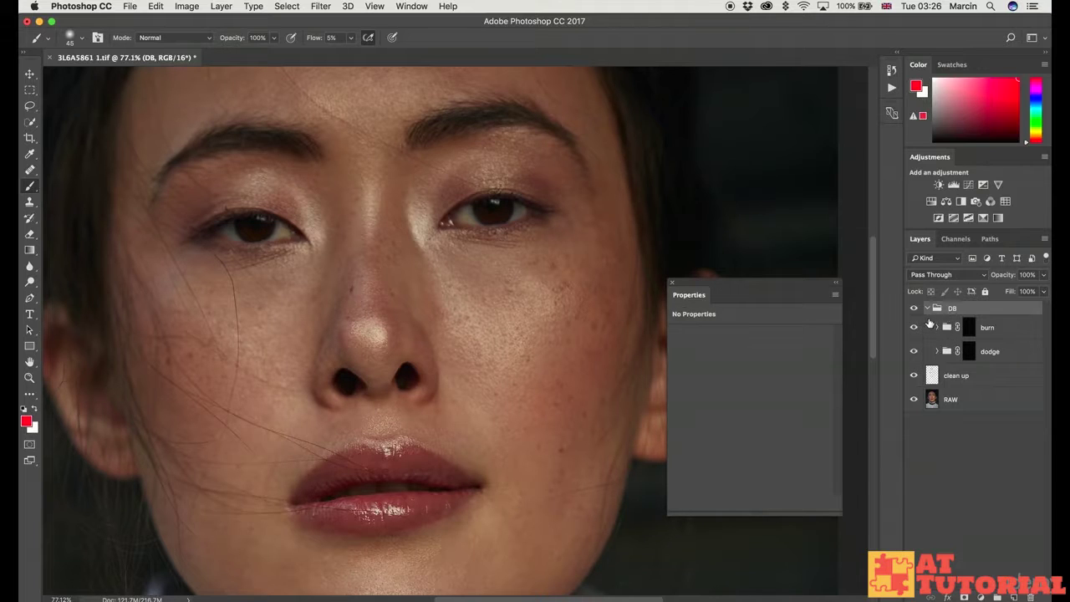
{"action": "left_click", "coordinate": [926, 309]}
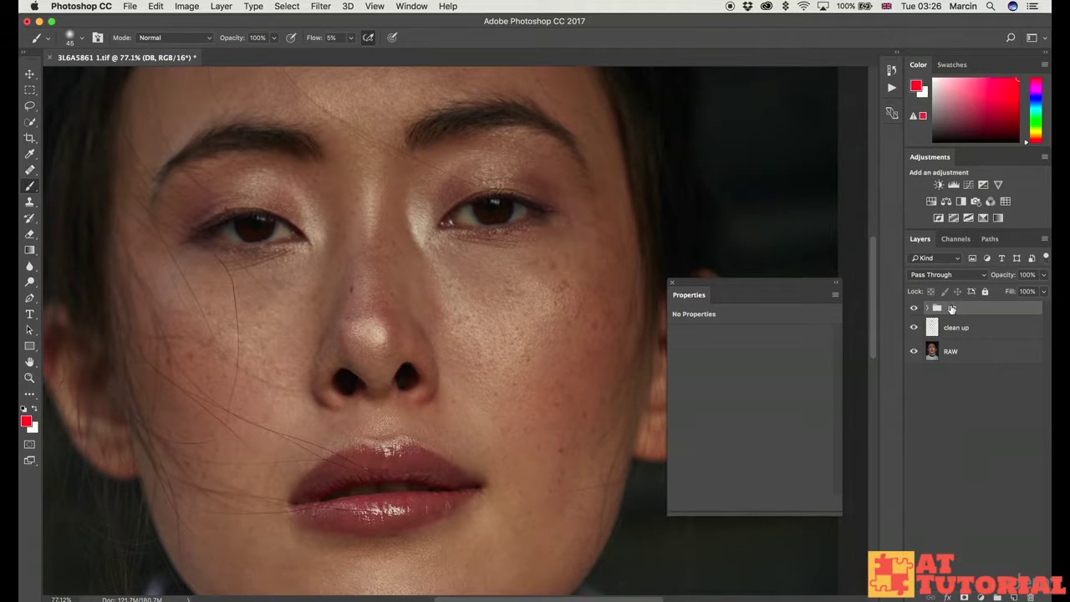
Run the BW Help Layer action from the Dodge & Burn actions to add a black-and-white helper group above DB
{"action": "left_click", "coordinate": [410, 7]}
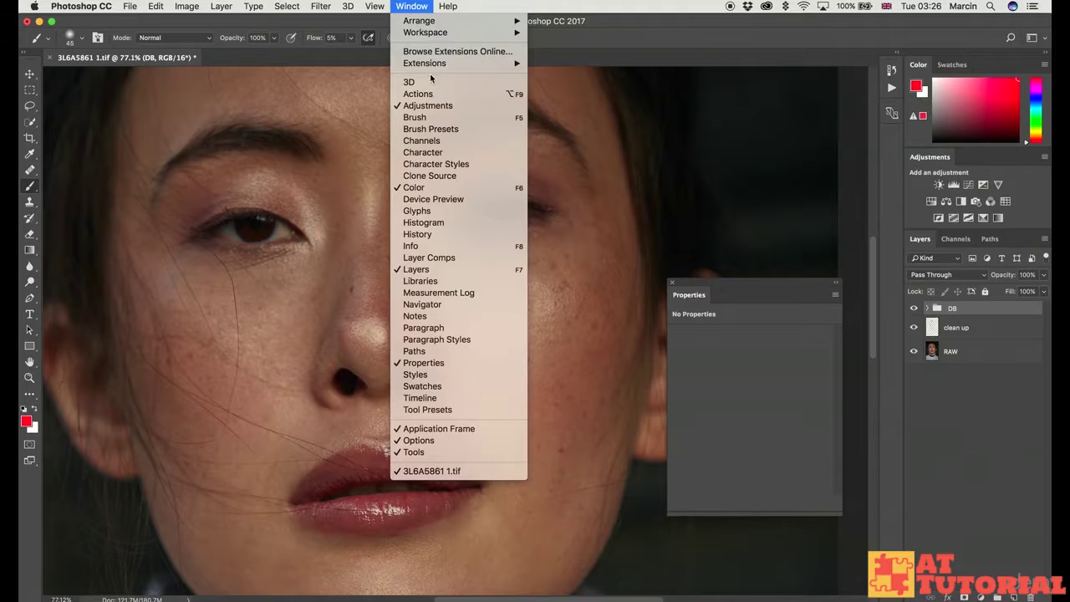
{"action": "left_click", "coordinate": [418, 94]}
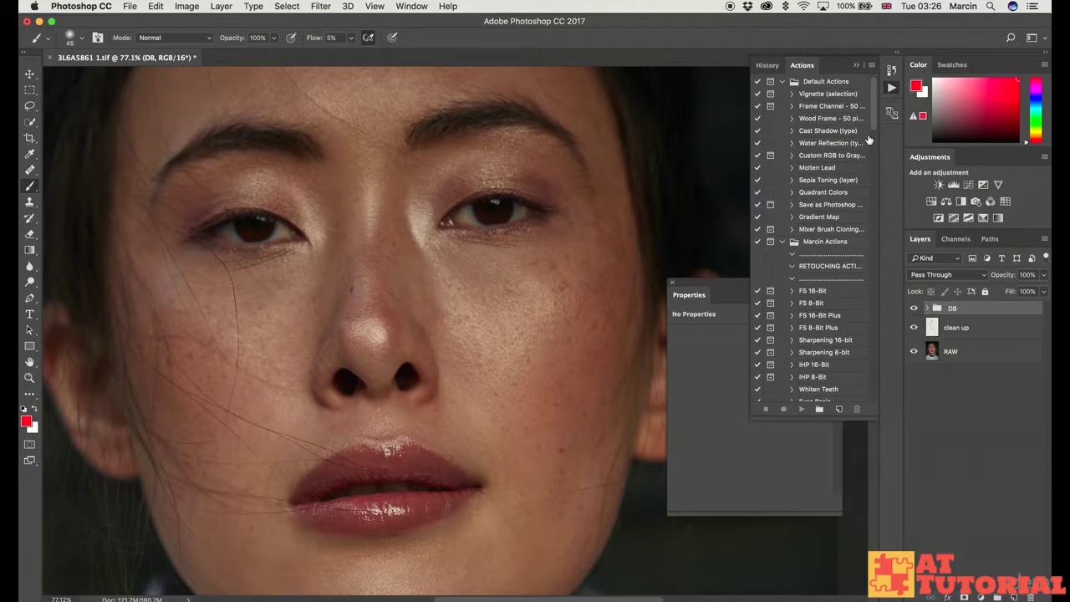
{"action": "left_click_drag", "start_coordinate": [874, 123], "coordinate": [877, 222]}
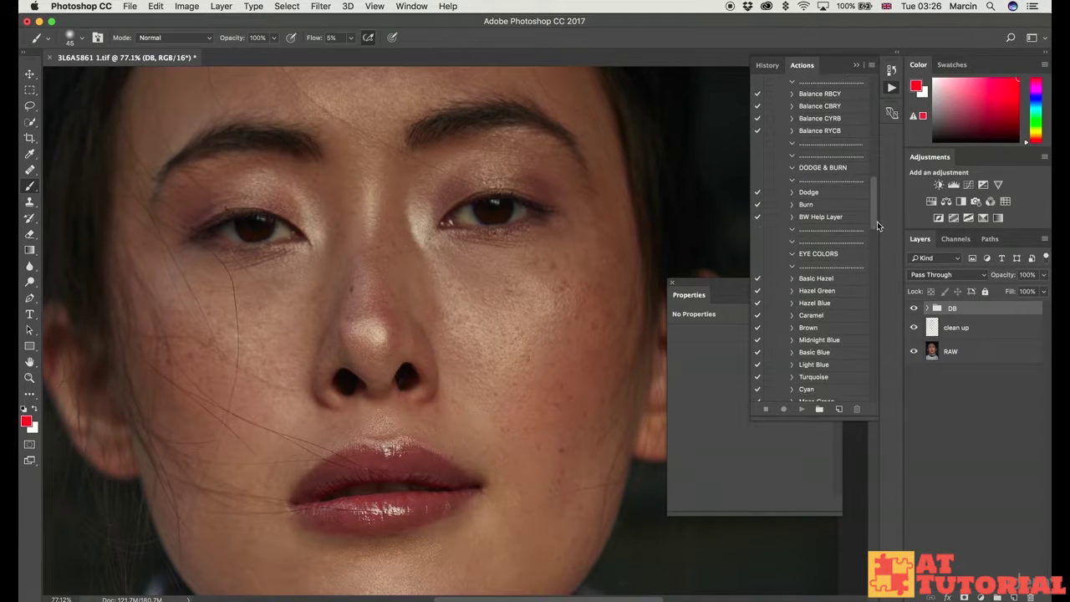
{"action": "left_click", "coordinate": [826, 218]}
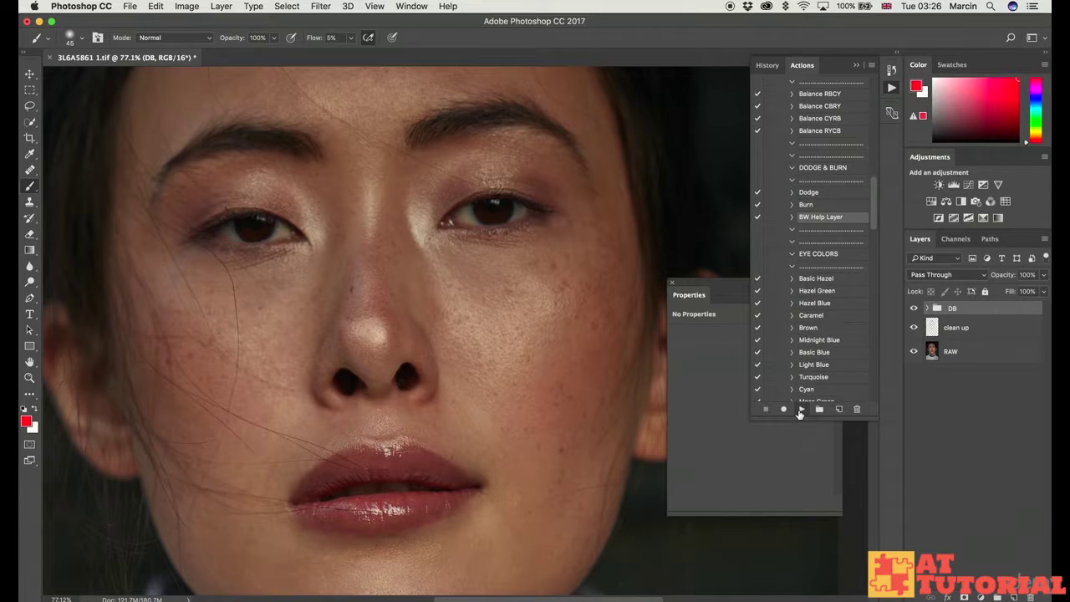
{"action": "left_click", "coordinate": [800, 410]}
{"action": "left_click", "coordinate": [854, 64]}
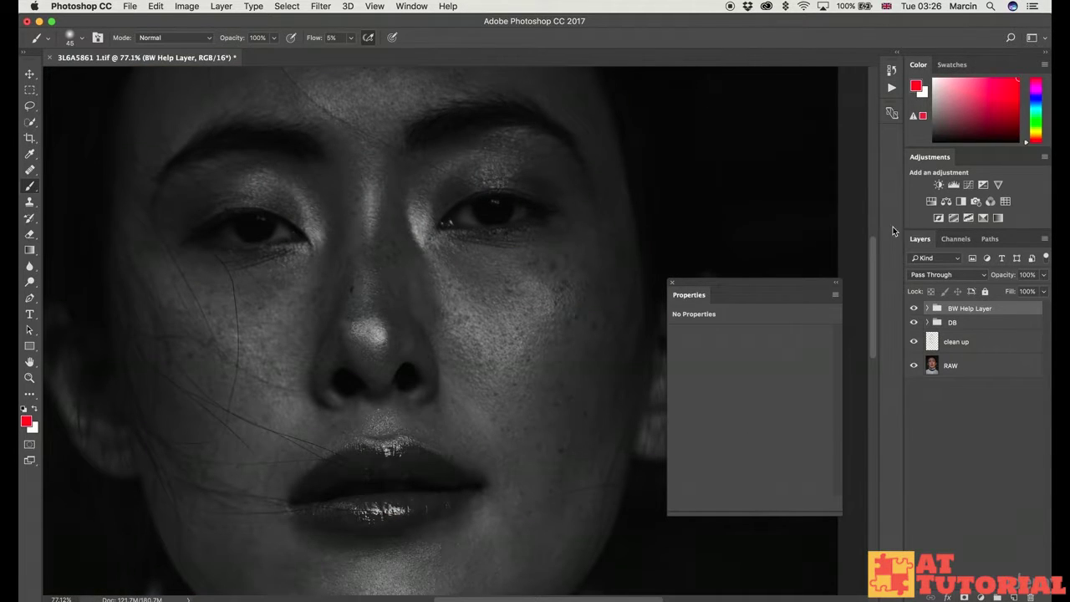
Expand the BW Help Layer group and examine the settings of its BW, Darken and Contrast adjustment layers
{"action": "left_click", "coordinate": [926, 308]}
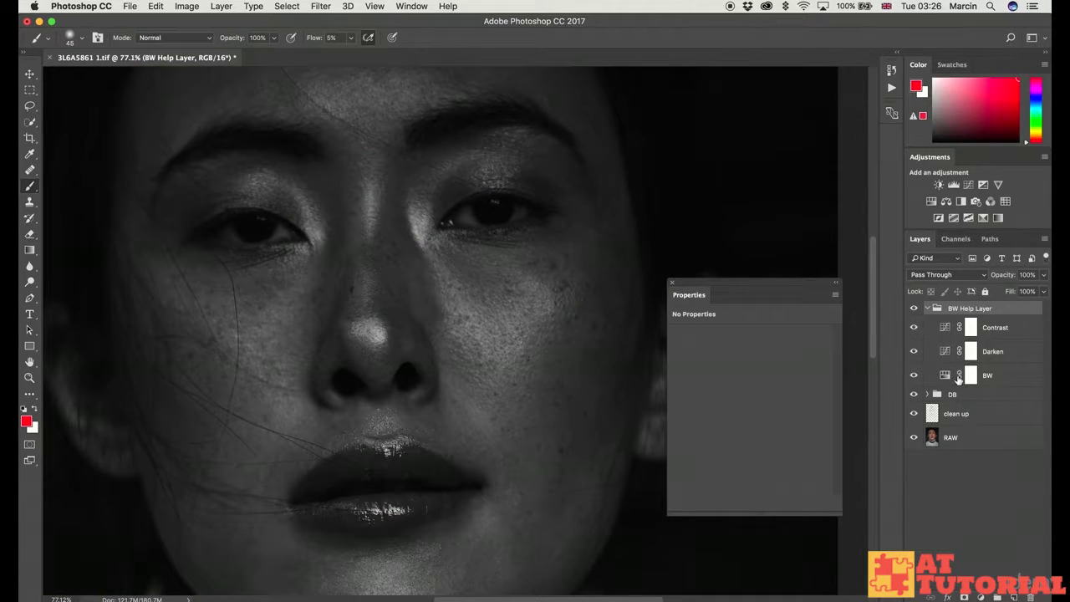
{"action": "left_click", "coordinate": [963, 376]}
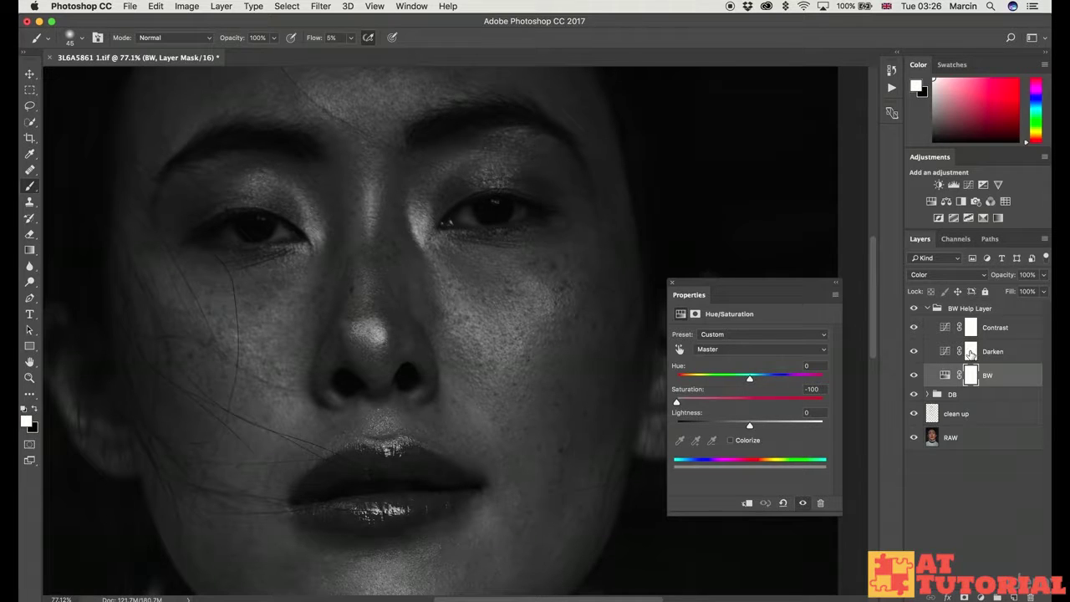
{"action": "left_click", "coordinate": [946, 353]}
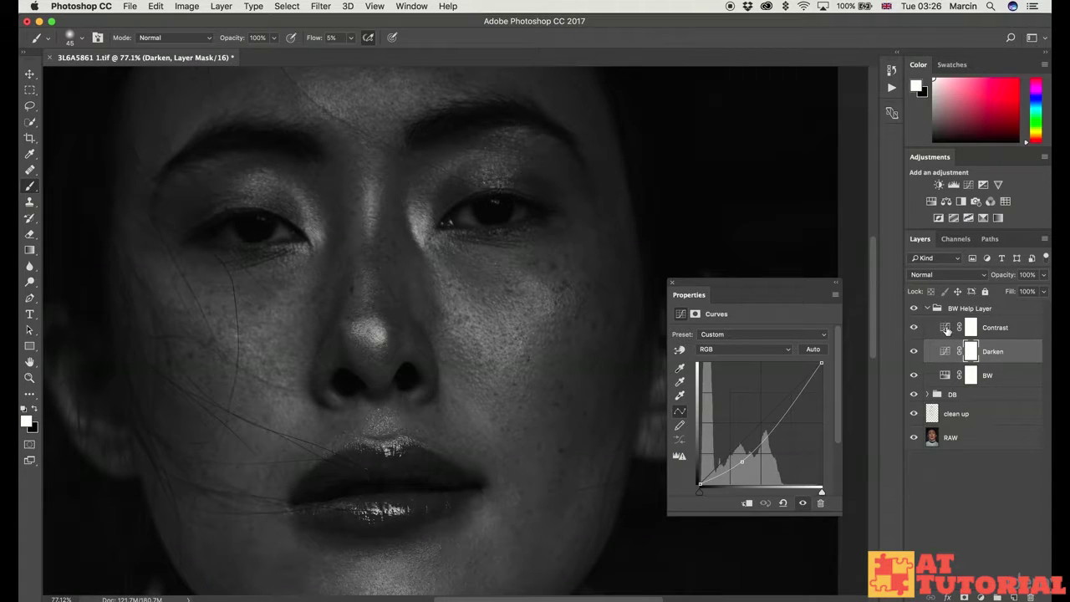
{"action": "left_click", "coordinate": [946, 327]}
{"action": "left_click", "coordinate": [946, 351]}
{"action": "left_click", "coordinate": [946, 327]}
{"action": "left_click", "coordinate": [946, 351]}
{"action": "left_click", "coordinate": [946, 375]}
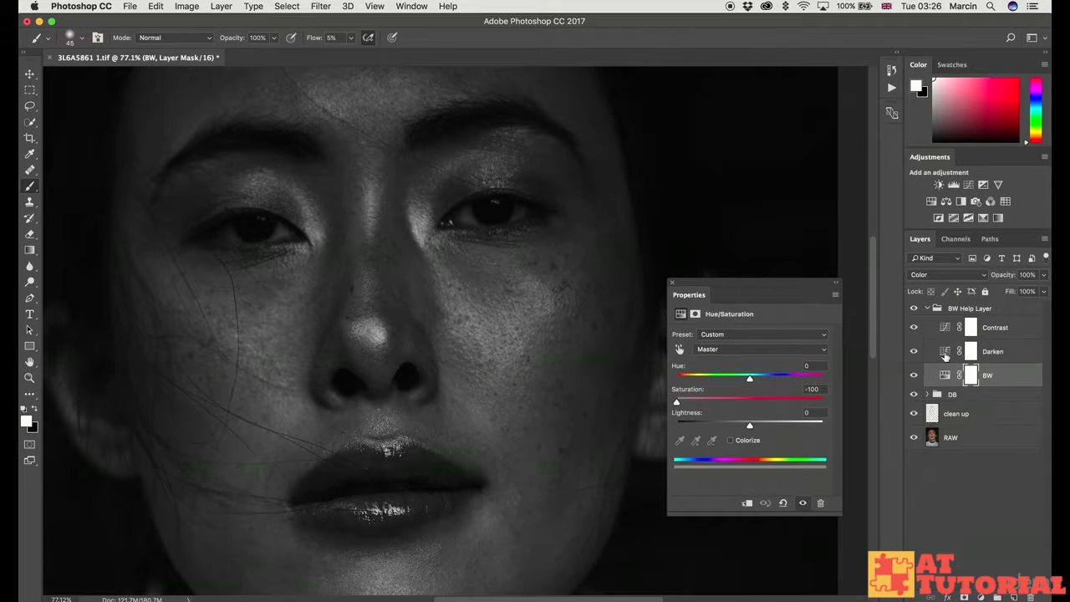
{"action": "left_click", "coordinate": [945, 352]}
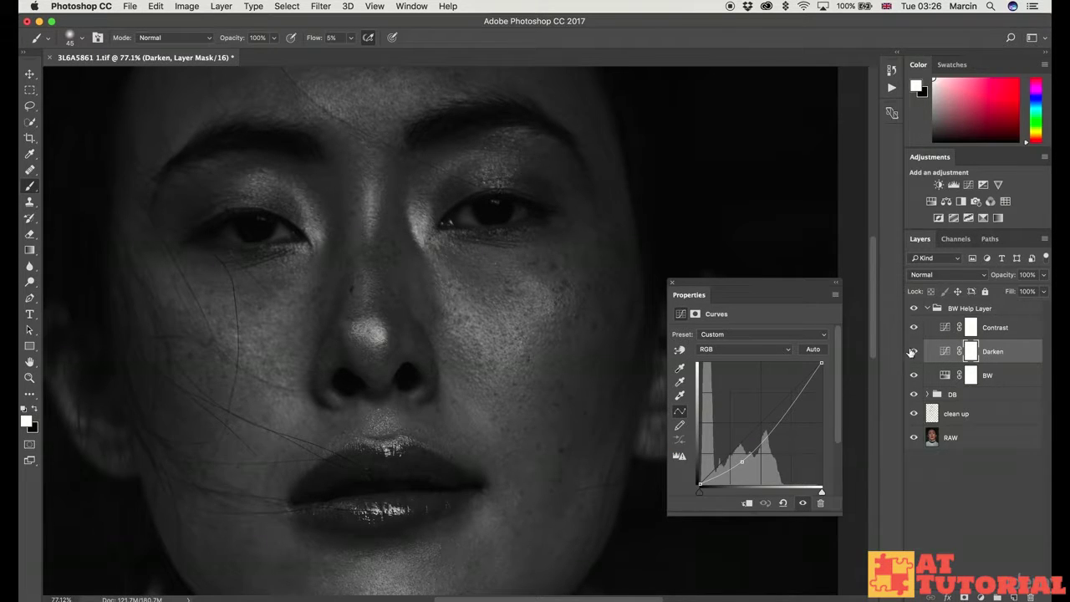
{"action": "left_click", "coordinate": [945, 329]}
Fine-tune the Darken curves layer by raising its midtone curve point slightly to lighten the helper view
{"action": "left_click", "coordinate": [945, 351]}
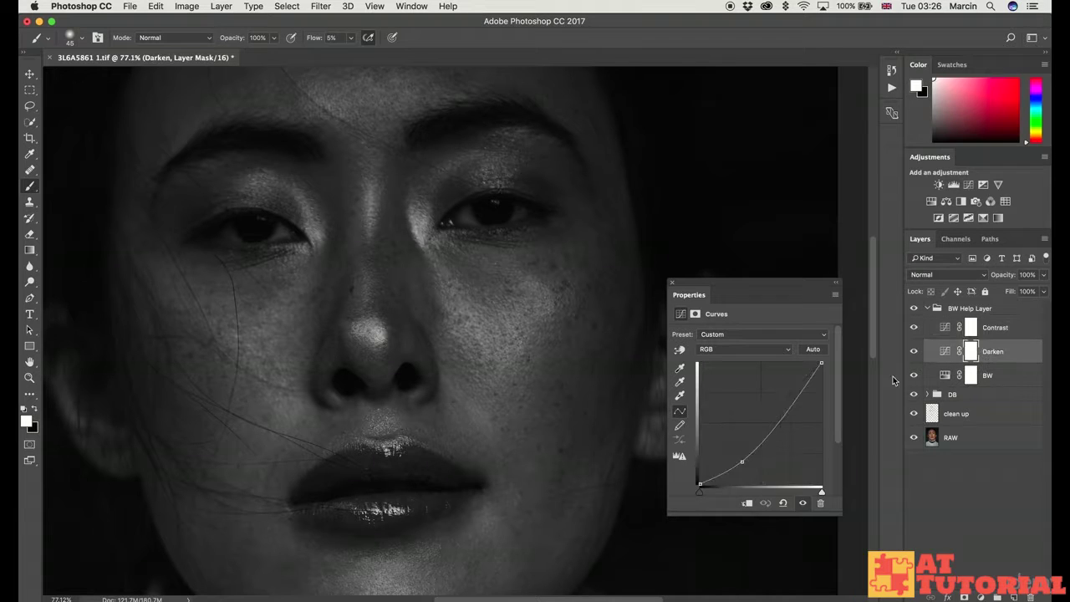
{"action": "left_click_drag", "start_coordinate": [739, 462], "coordinate": [739, 456]}
{"action": "left_click_drag", "start_coordinate": [951, 350], "coordinate": [777, 395]}
{"action": "left_click", "coordinate": [627, 214]}
Strengthen the Contrast layer's S-curve by raising its highlight point and slightly lowering the curve at its shadow point
{"action": "left_click", "coordinate": [944, 327]}
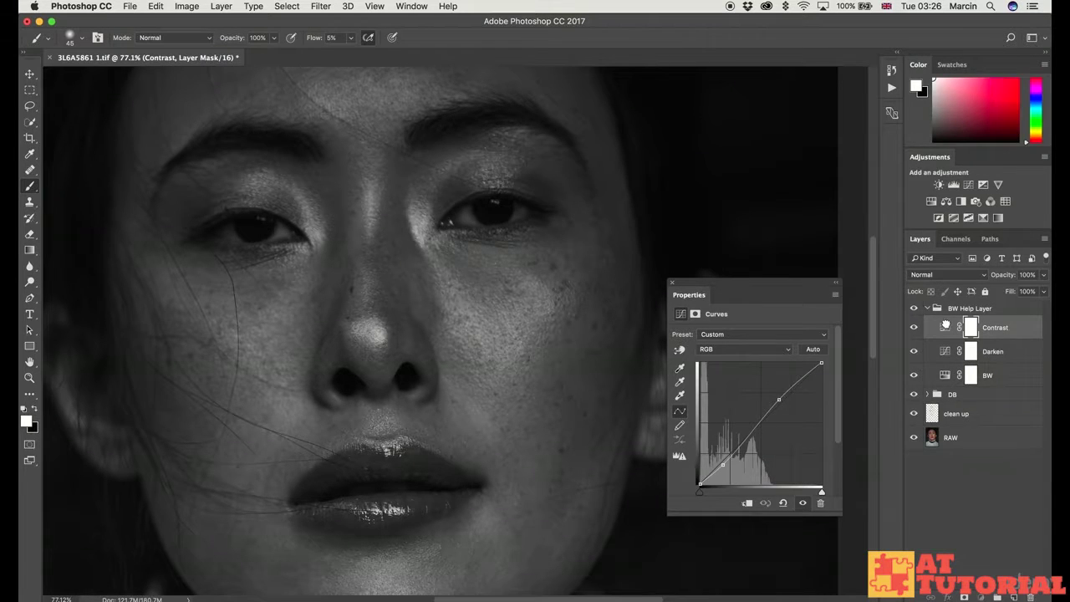
{"action": "left_click_drag", "start_coordinate": [782, 391], "coordinate": [780, 390]}
{"action": "left_click_drag", "start_coordinate": [722, 463], "coordinate": [726, 467]}
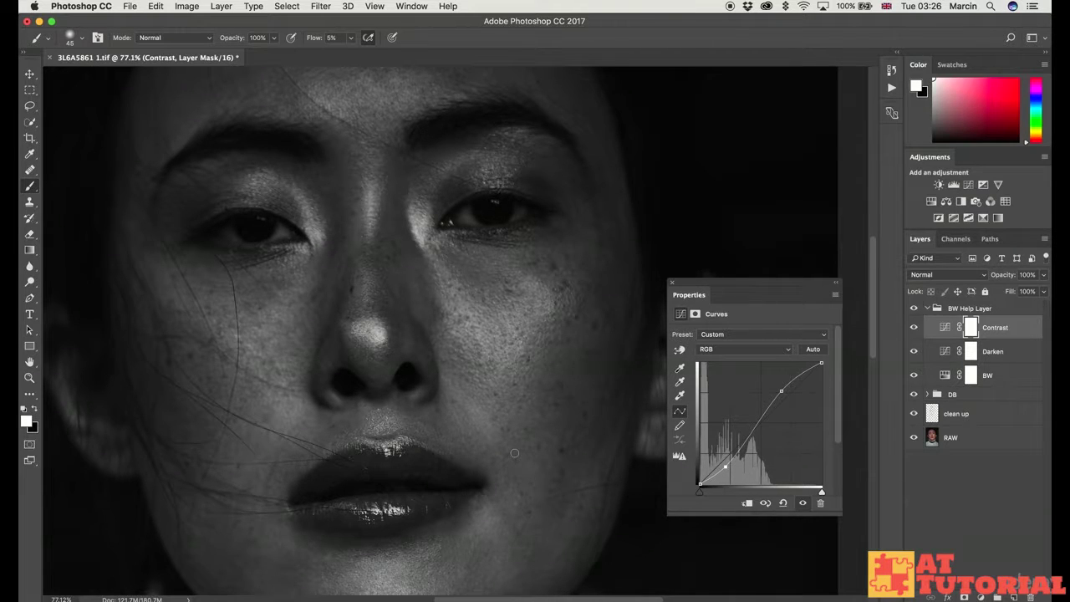
{"action": "scroll", "coordinate": [440, 362], "scroll_direction": "down", "scroll_amount": 5}
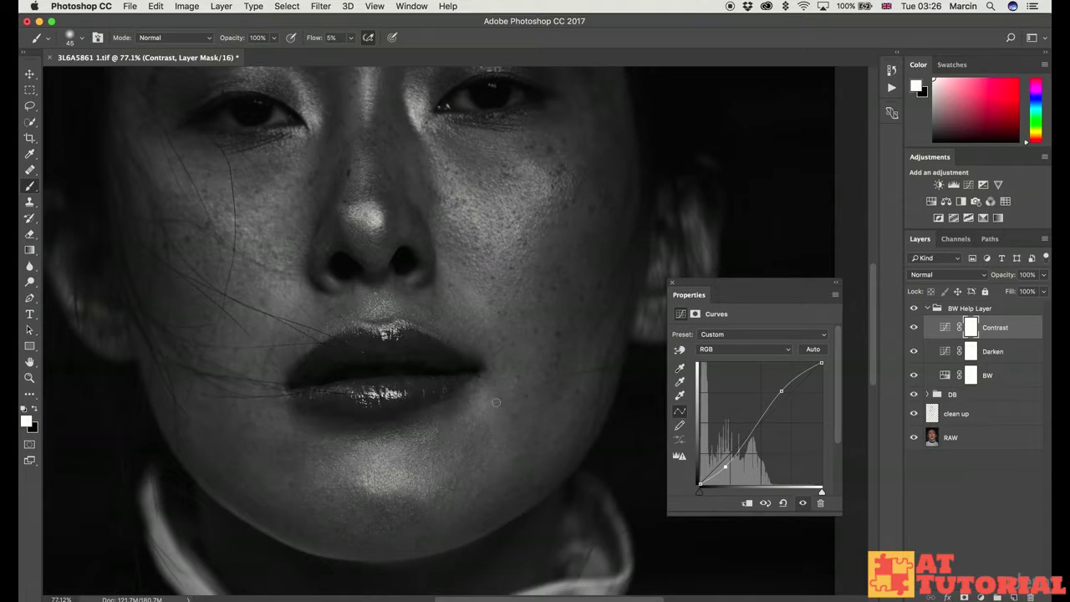